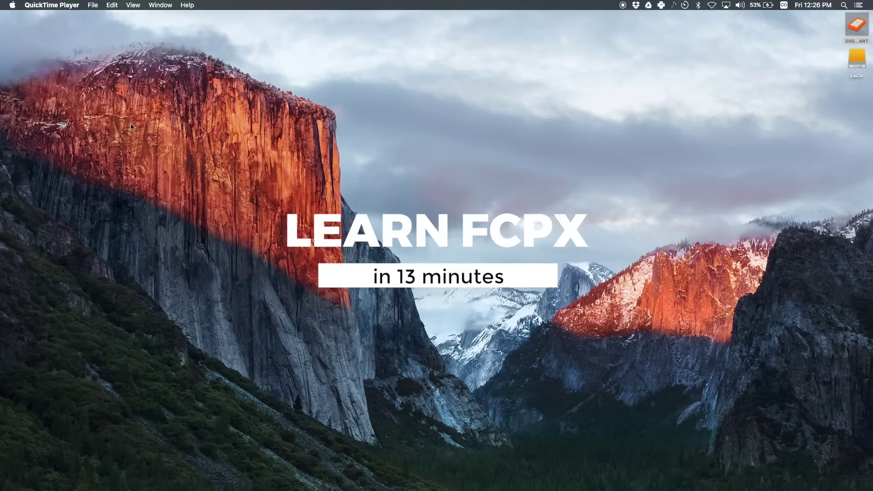
Launch Final Cut Pro from the Dock so its empty main window appears.
{"action": "mouse_move", "coordinate": [1, 119]}
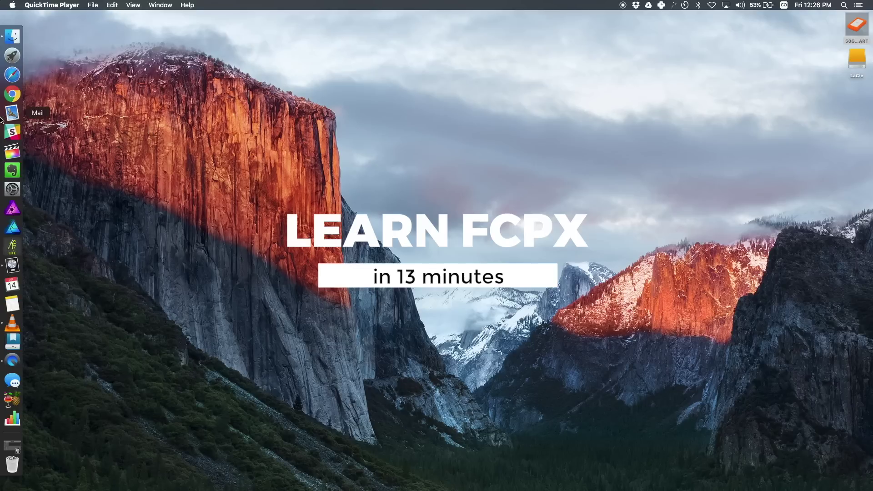
{"action": "left_click", "coordinate": [8, 157]}
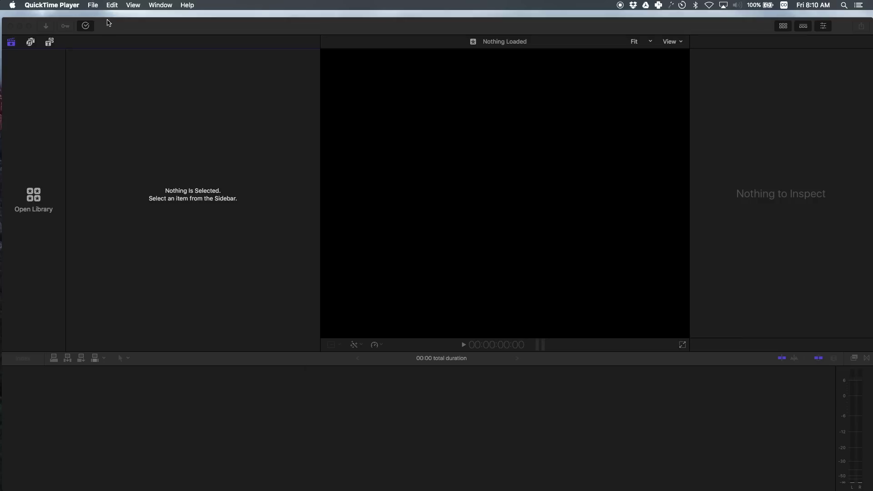
{"action": "left_click", "coordinate": [109, 23]}
Create a library named 'Drive Space' via File > New > Library and select its 7-14-17 event.
{"action": "left_click", "coordinate": [78, 5]}
{"action": "mouse_move", "coordinate": [92, 32]}
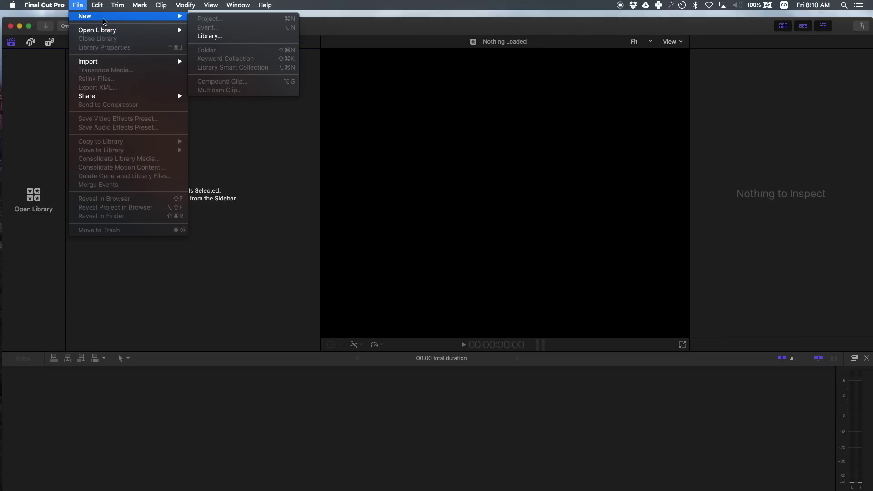
{"action": "left_click", "coordinate": [205, 36]}
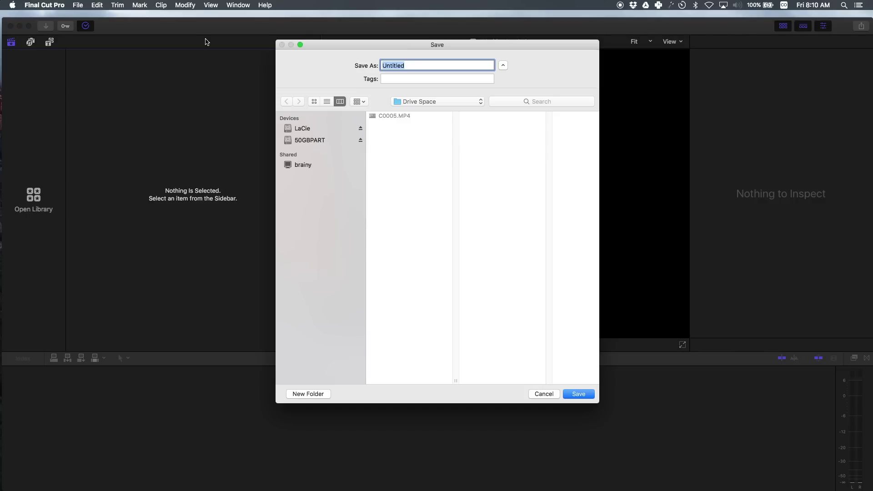
{"action": "type", "text": "Drive Space"}
{"action": "left_click", "coordinate": [581, 394]}
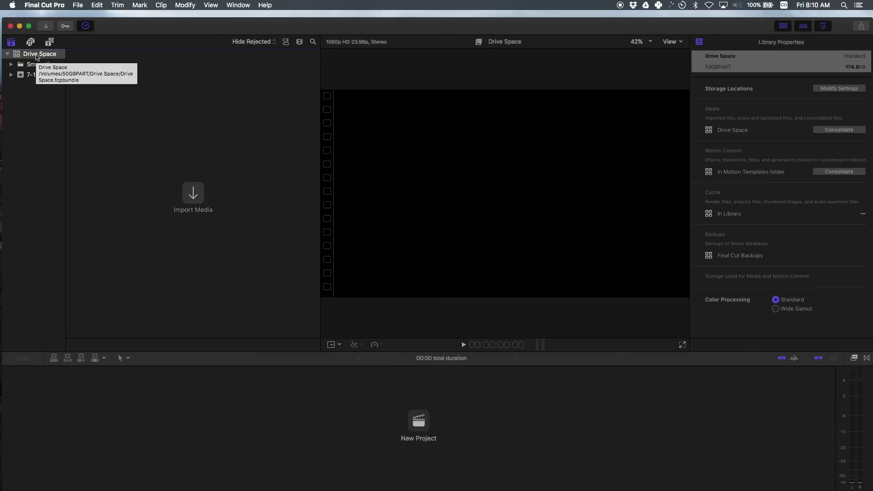
{"action": "left_click", "coordinate": [38, 76]}
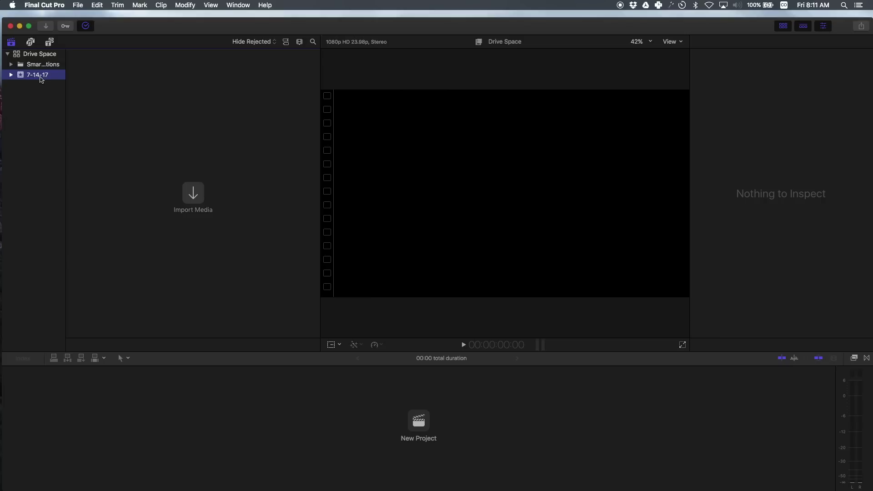
Create a new project named 'Drive Space' with the 1080p HD video format.
{"action": "left_click", "coordinate": [428, 428]}
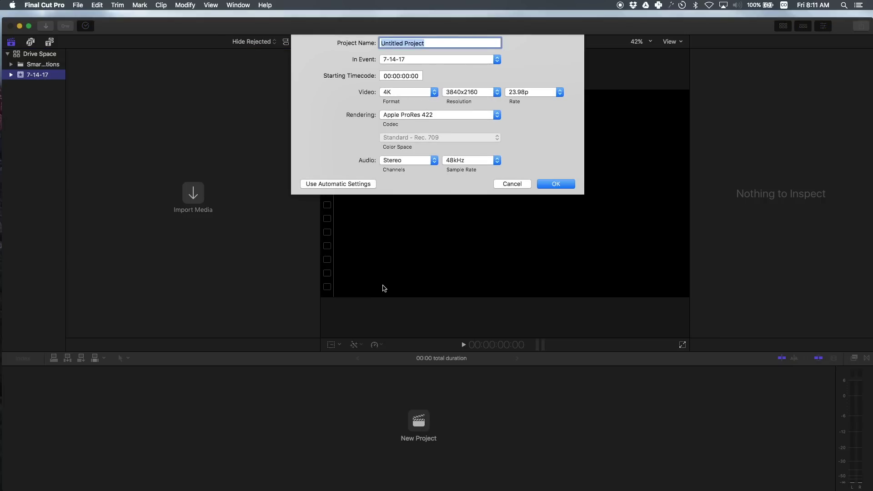
{"action": "type", "text": "Drive Space"}
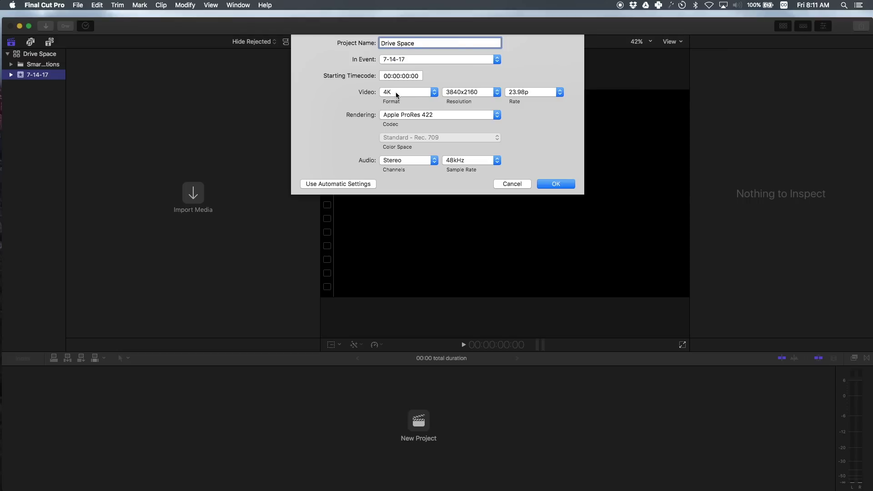
{"action": "left_click", "coordinate": [396, 94]}
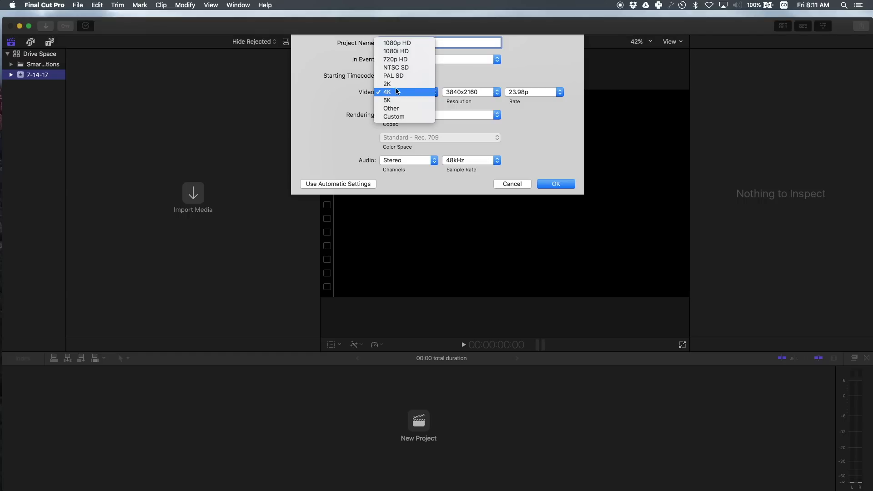
{"action": "left_click", "coordinate": [396, 51]}
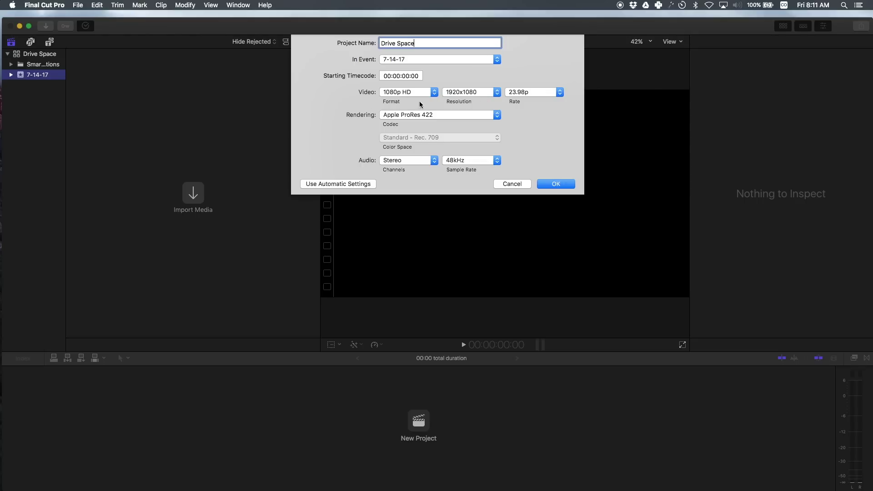
{"action": "left_click", "coordinate": [567, 186]}
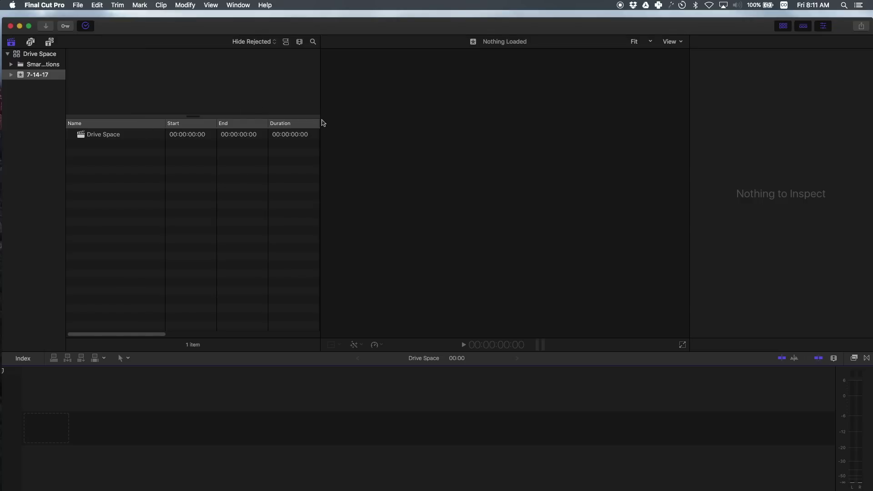
Import C0005.MP4 from the drive's Drive Space folder into the 7-14-17 event.
{"action": "left_click_drag", "start_coordinate": [321, 123], "coordinate": [162, 134]}
{"action": "left_click", "coordinate": [133, 134]}
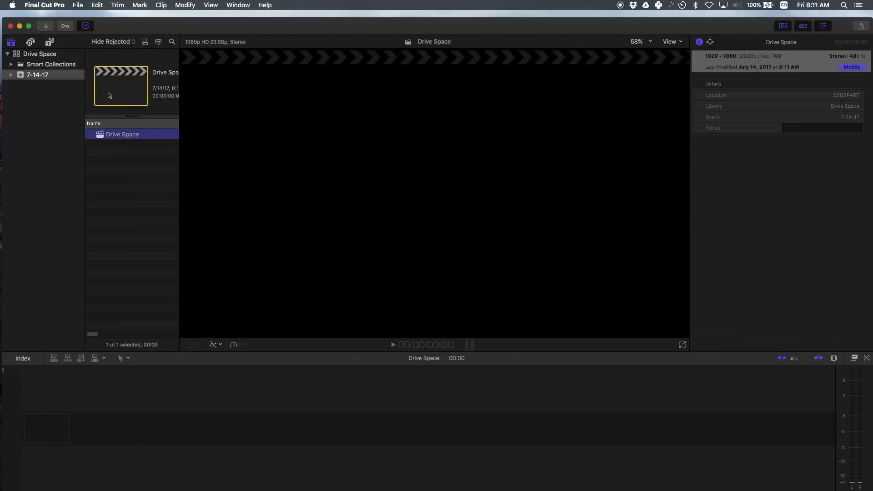
{"action": "left_click", "coordinate": [80, 6]}
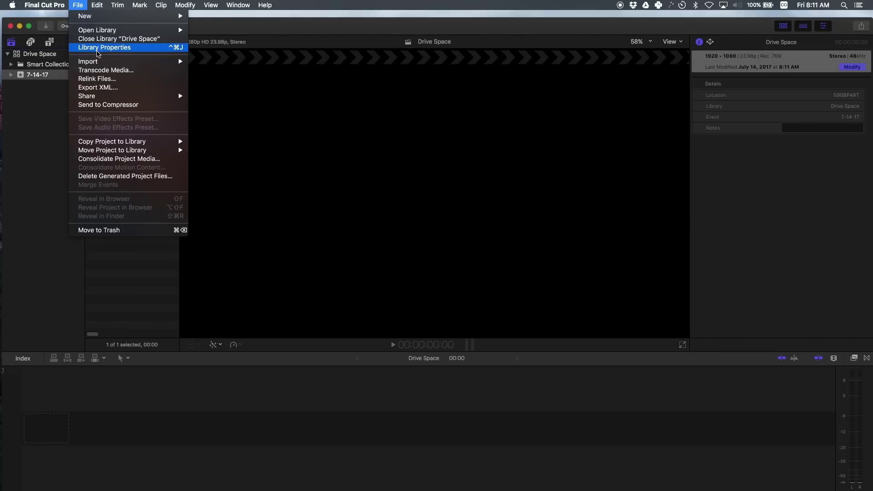
{"action": "mouse_move", "coordinate": [99, 62]}
{"action": "left_click", "coordinate": [203, 66]}
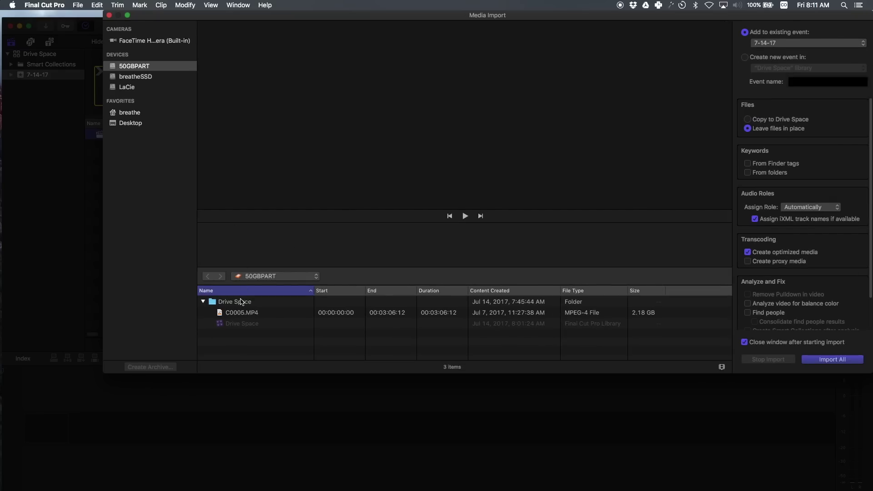
{"action": "left_click", "coordinate": [243, 302]}
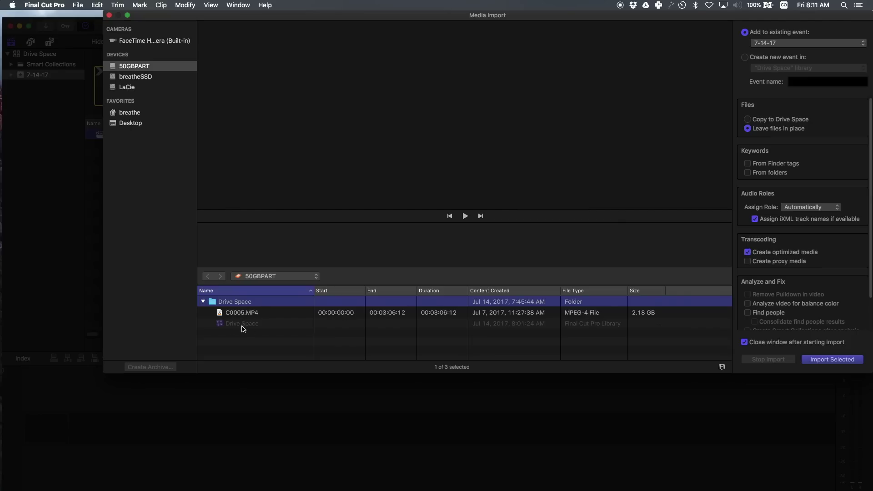
{"action": "left_click", "coordinate": [243, 314]}
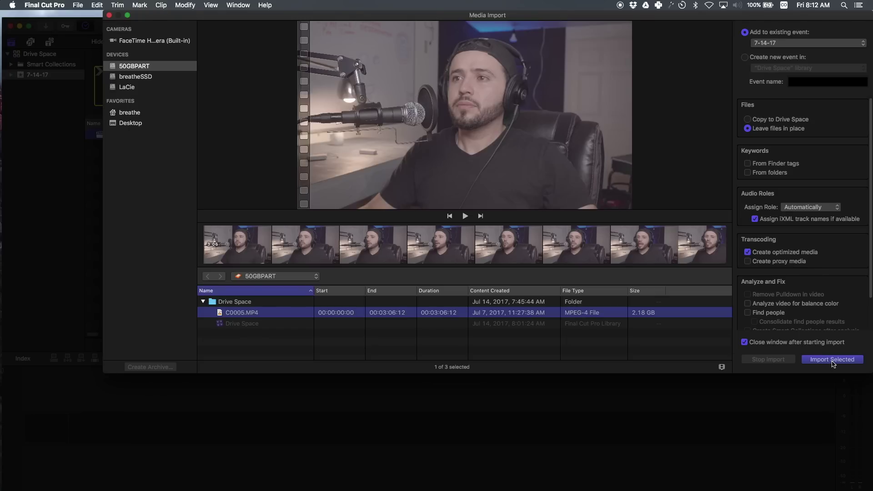
{"action": "left_click", "coordinate": [833, 360]}
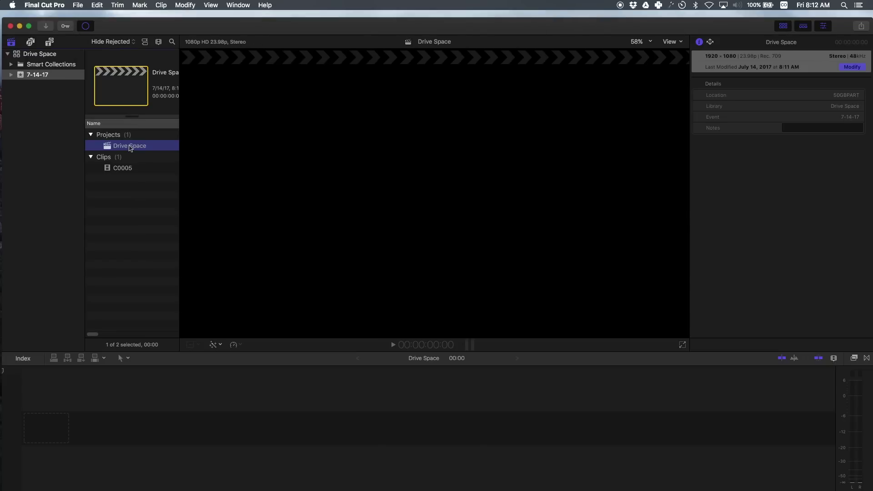
Add clip C0005 to the timeline and show it taller with waveform and filmstrip.
{"action": "left_click", "coordinate": [123, 168]}
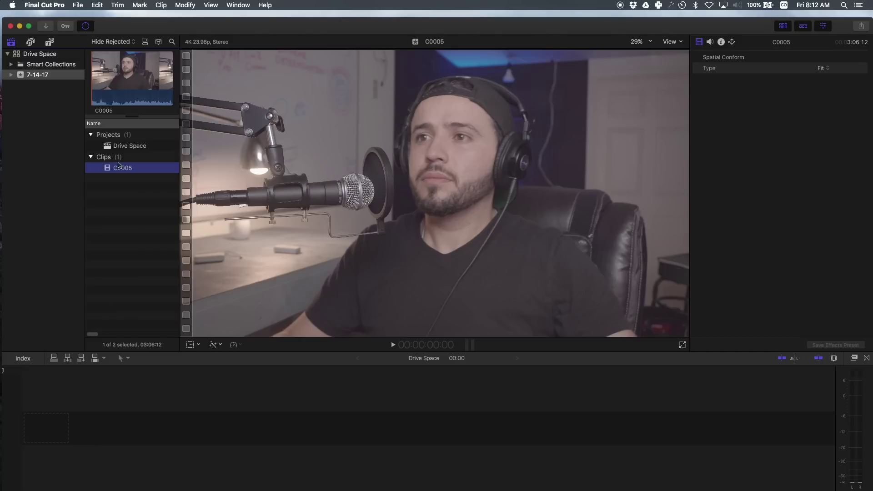
{"action": "left_click_drag", "start_coordinate": [118, 169], "coordinate": [24, 423]}
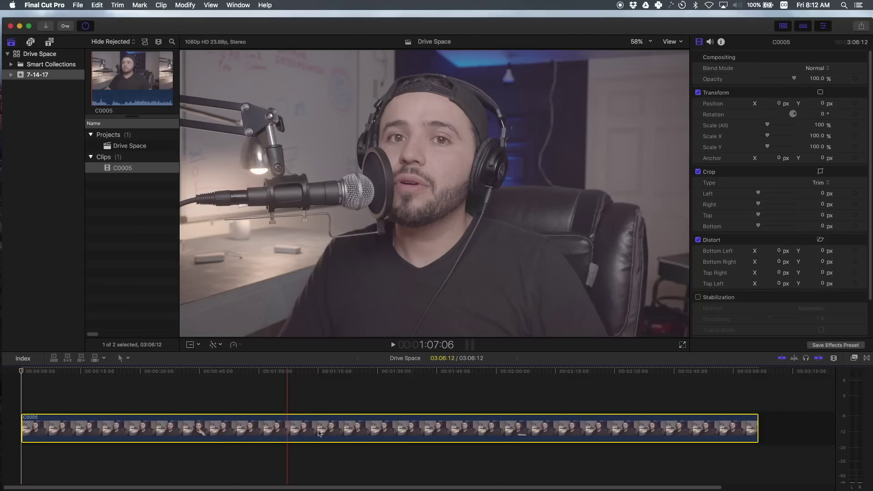
{"action": "left_click", "coordinate": [836, 359]}
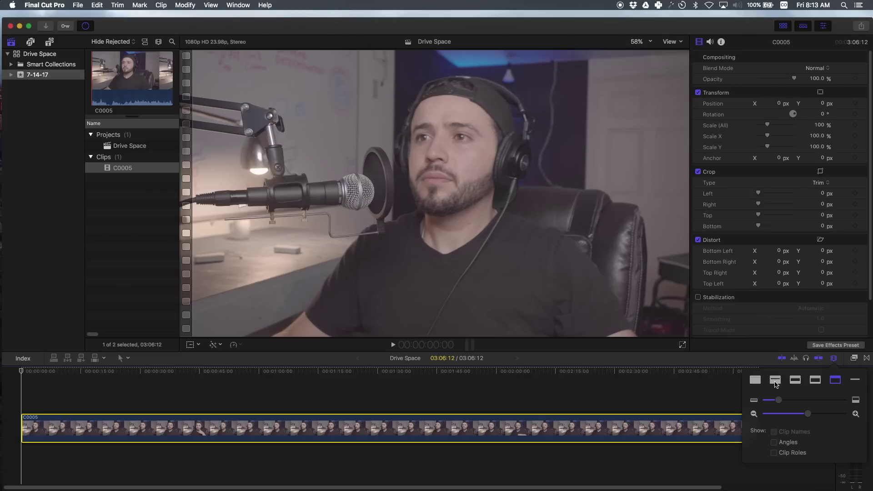
{"action": "left_click", "coordinate": [775, 380]}
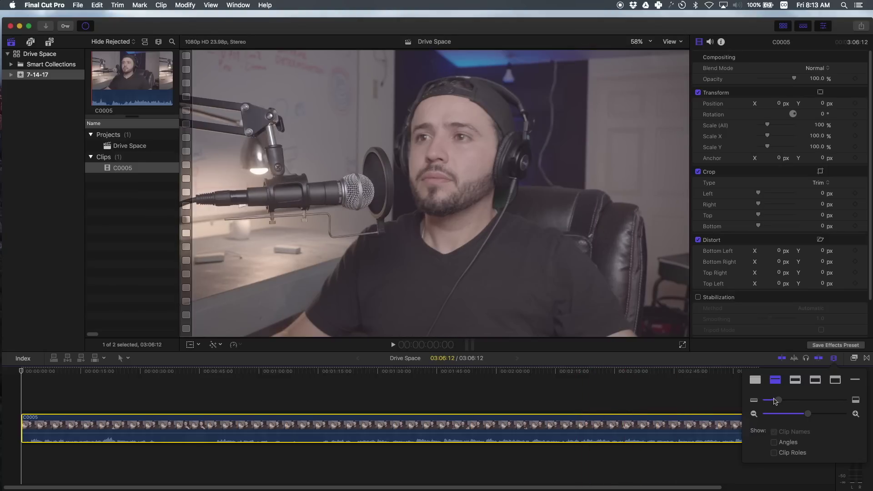
{"action": "left_click_drag", "start_coordinate": [780, 402], "coordinate": [791, 403]}
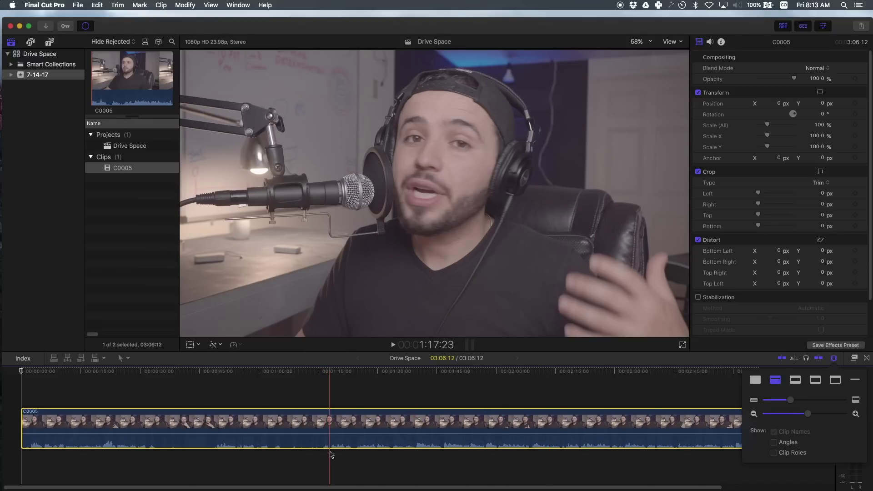
{"action": "left_click", "coordinate": [268, 486]}
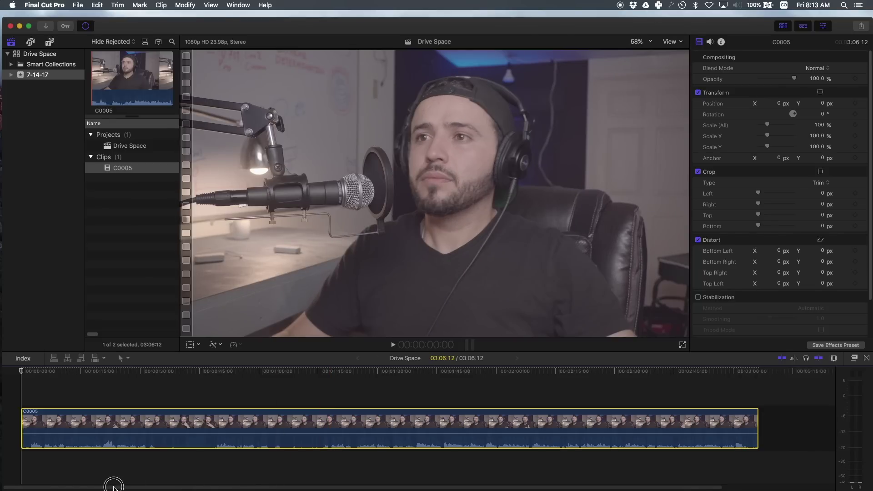
Raise C0005's volume to about +7 dB, trim 8 frames off its start, and play it back.
{"action": "left_click", "coordinate": [106, 434]}
{"action": "left_click_drag", "start_coordinate": [105, 434], "coordinate": [106, 431]}
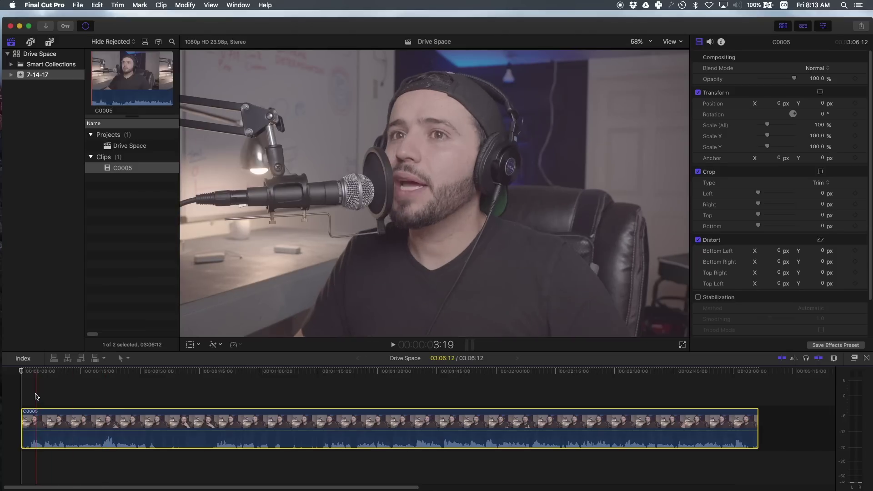
{"action": "left_click", "coordinate": [31, 393]}
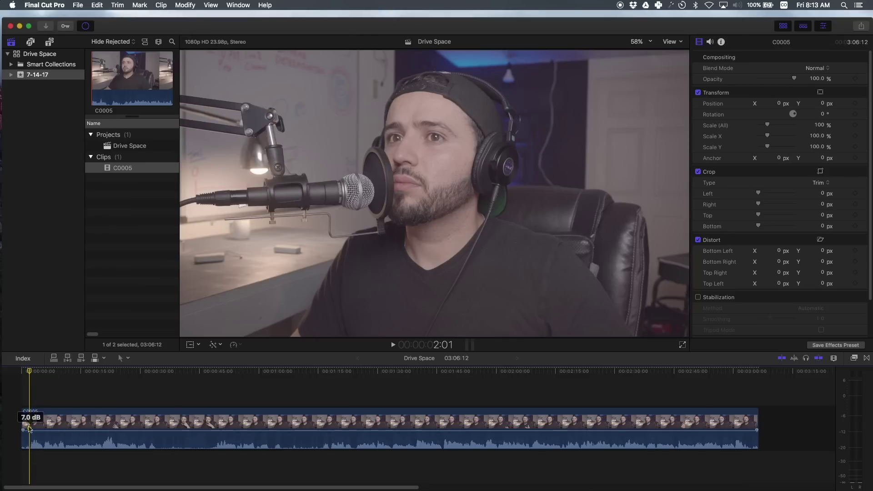
{"action": "left_click_drag", "start_coordinate": [23, 413], "coordinate": [30, 418]}
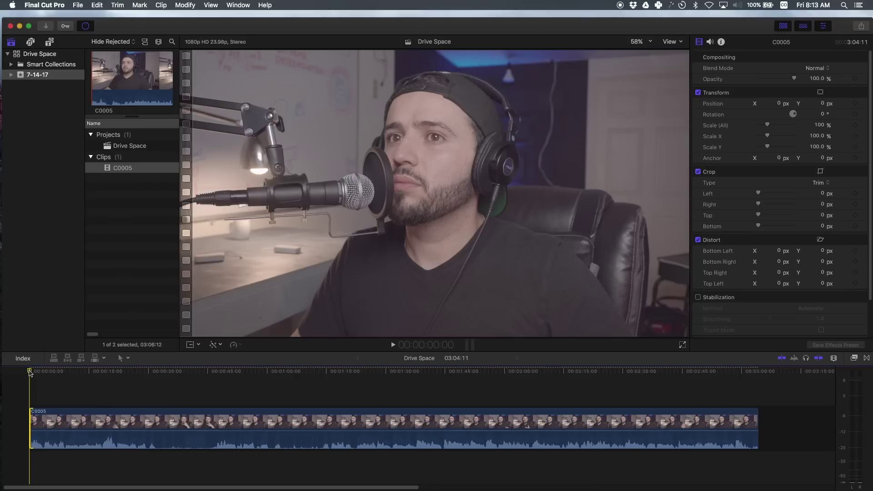
{"action": "key", "text": "space"}
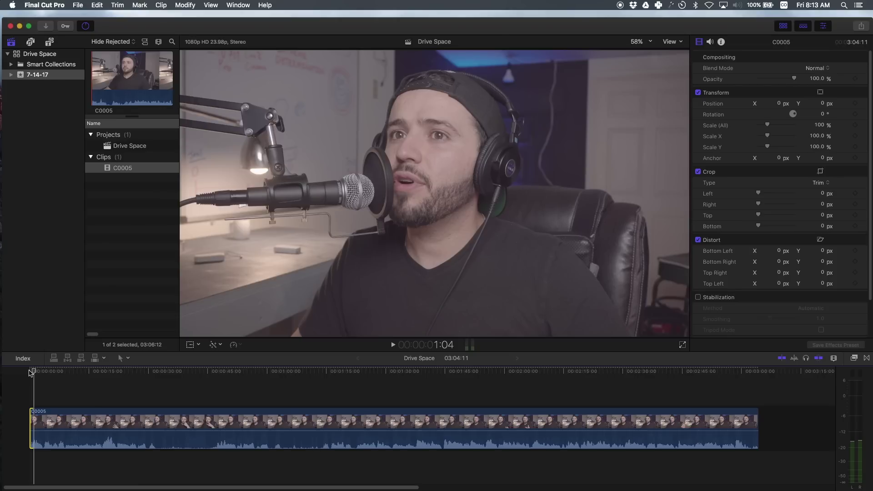
Blade clip C0005 at both ends of the unwanted stretch, the second cut near 47 seconds.
{"action": "left_click", "coordinate": [34, 372]}
{"action": "left_click", "coordinate": [30, 372]}
{"action": "left_click_drag", "start_coordinate": [30, 373], "coordinate": [155, 380]}
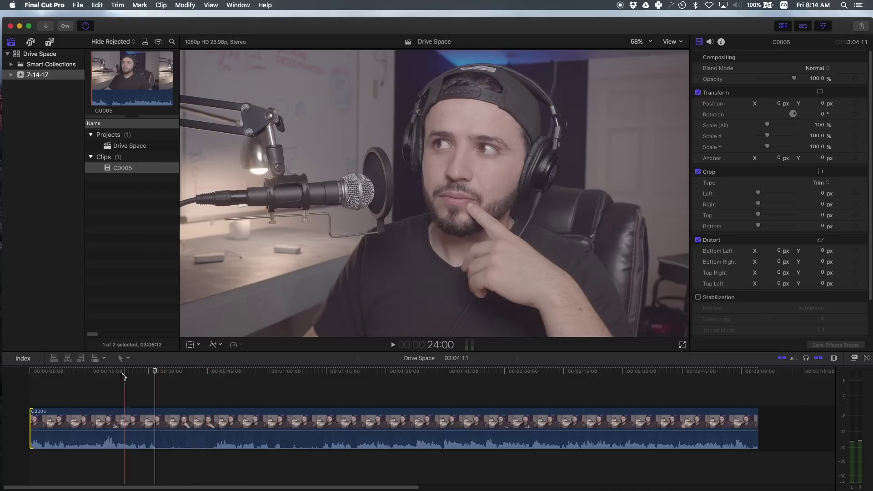
{"action": "mouse_move", "coordinate": [156, 375]}
{"action": "left_mouse_down"}
{"action": "mouse_move", "coordinate": [132, 375]}
{"action": "mouse_move", "coordinate": [157, 376]}
{"action": "left_mouse_up"}
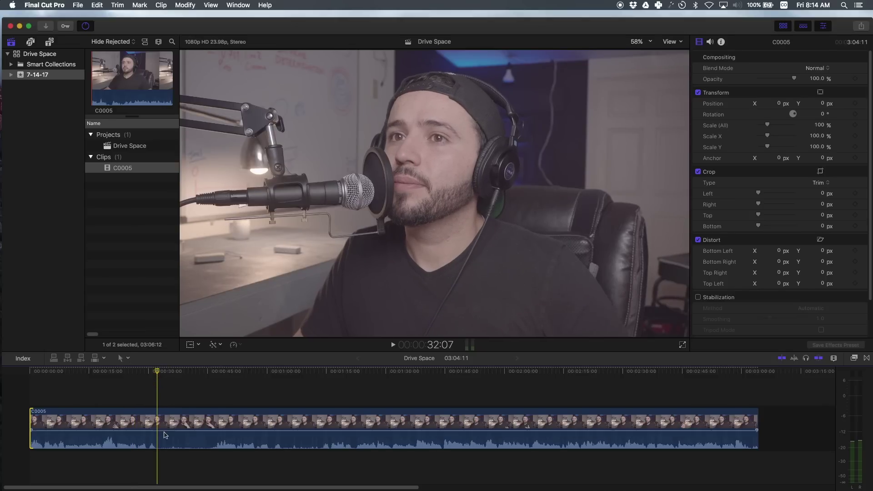
{"action": "left_click", "coordinate": [128, 359]}
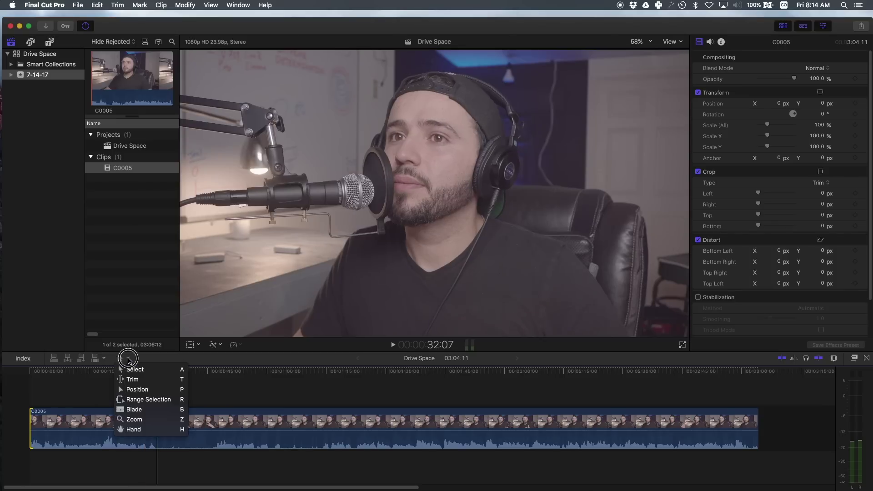
{"action": "left_click", "coordinate": [138, 411]}
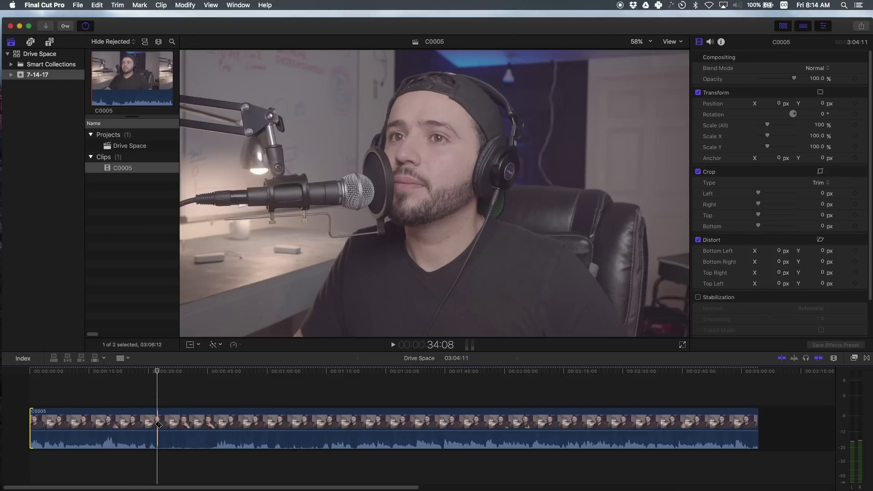
{"action": "left_click", "coordinate": [158, 424]}
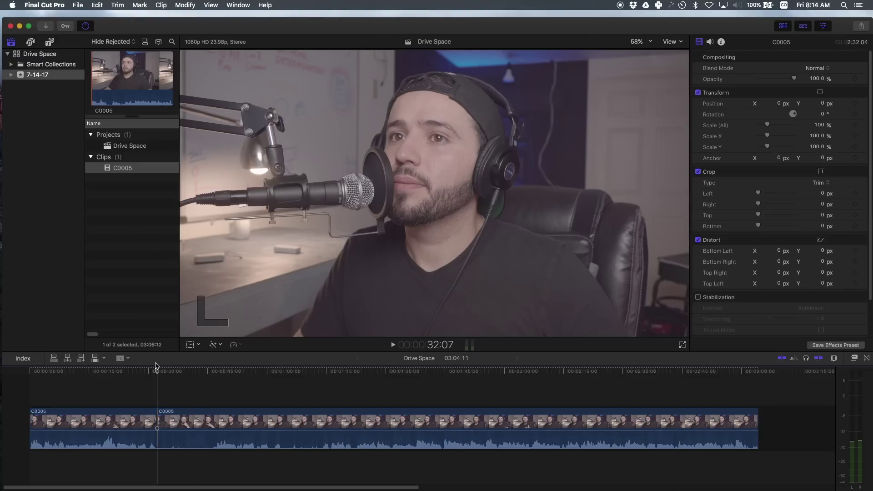
{"action": "left_click_drag", "start_coordinate": [156, 370], "coordinate": [170, 373]}
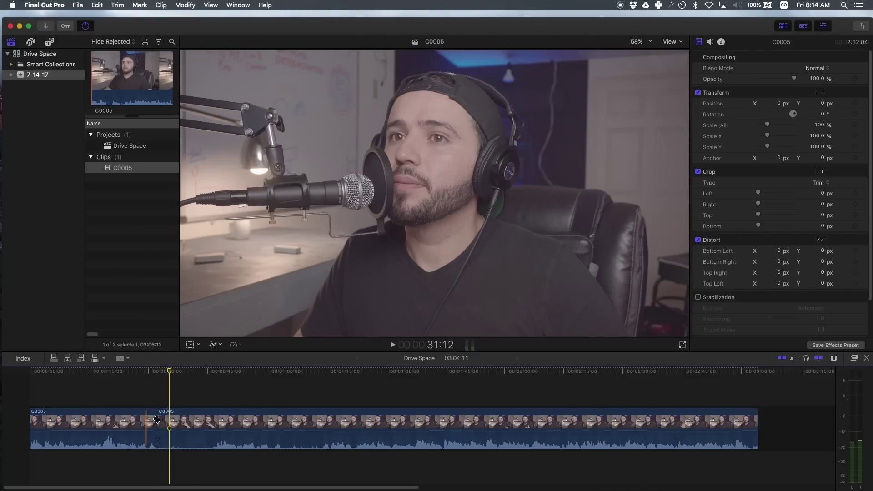
{"action": "left_click", "coordinate": [173, 373]}
{"action": "left_click_drag", "start_coordinate": [173, 374], "coordinate": [216, 377]}
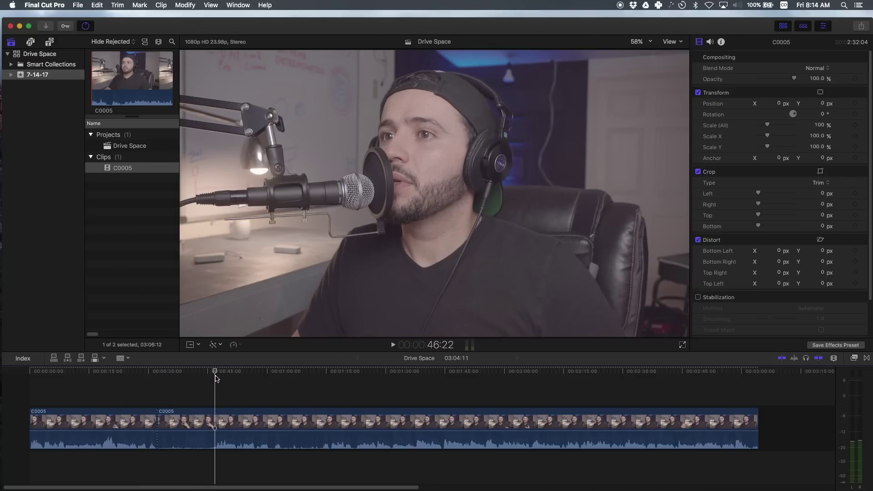
{"action": "left_click", "coordinate": [219, 421]}
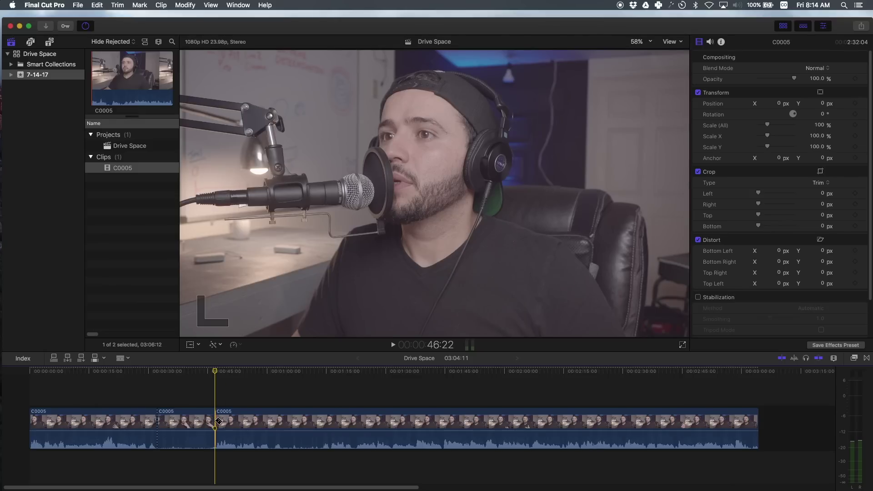
Delete the middle piece of the clip and return the playhead to the project start.
{"action": "left_click", "coordinate": [129, 360]}
{"action": "left_click", "coordinate": [131, 367]}
{"action": "left_click", "coordinate": [191, 419]}
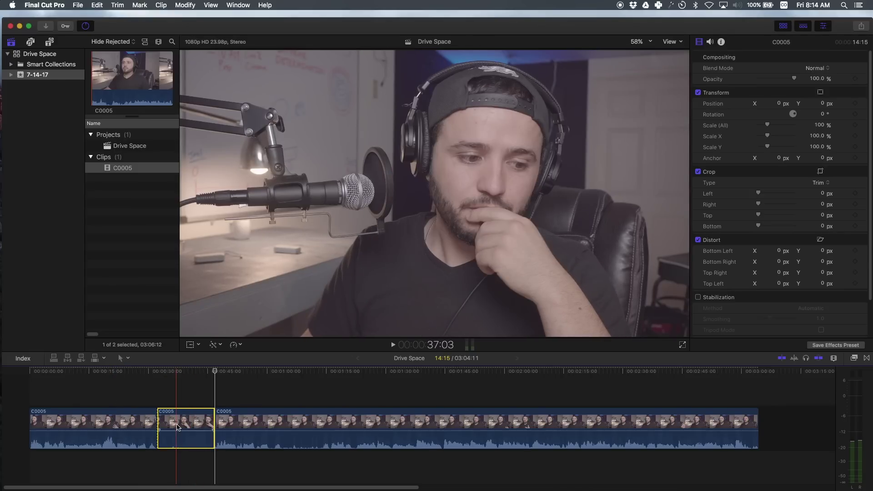
{"action": "key", "text": "Delete"}
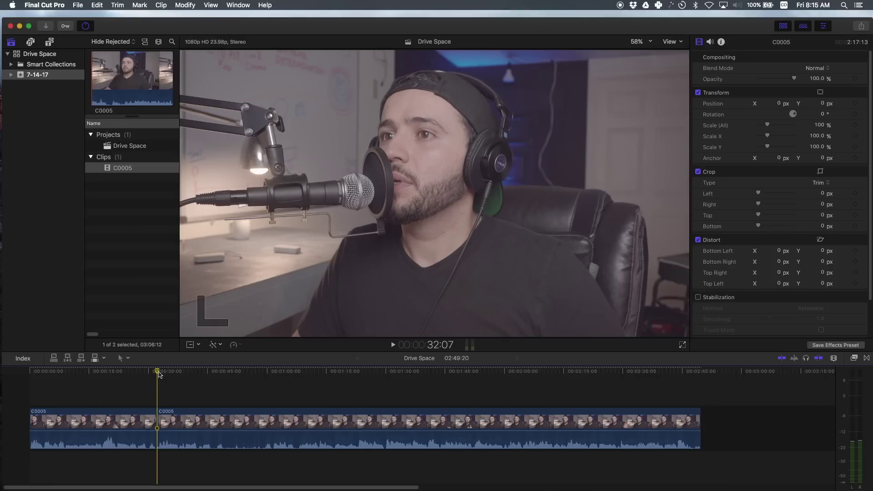
{"action": "left_click", "coordinate": [30, 389]}
{"action": "mouse_move", "coordinate": [3, 395]}
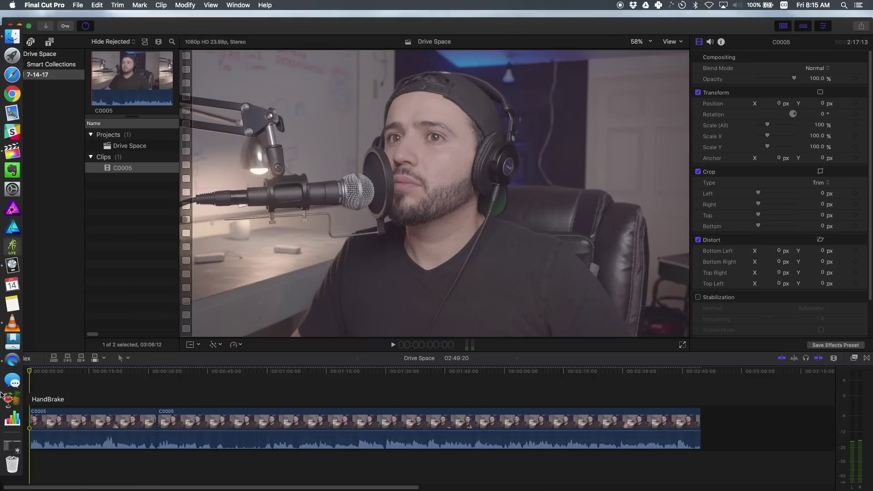
Place the Custom solid from Generators > Solids at the start of the timeline.
{"action": "left_click", "coordinate": [51, 42]}
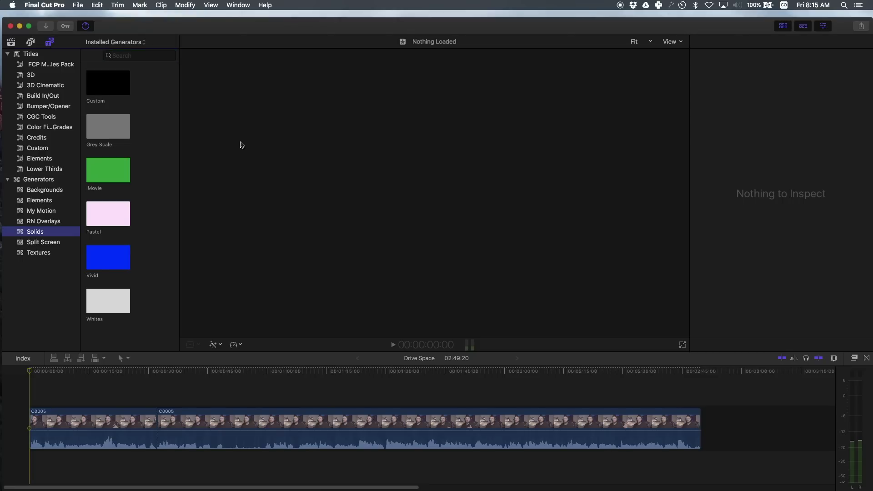
{"action": "left_click", "coordinate": [42, 54]}
{"action": "left_click", "coordinate": [38, 181]}
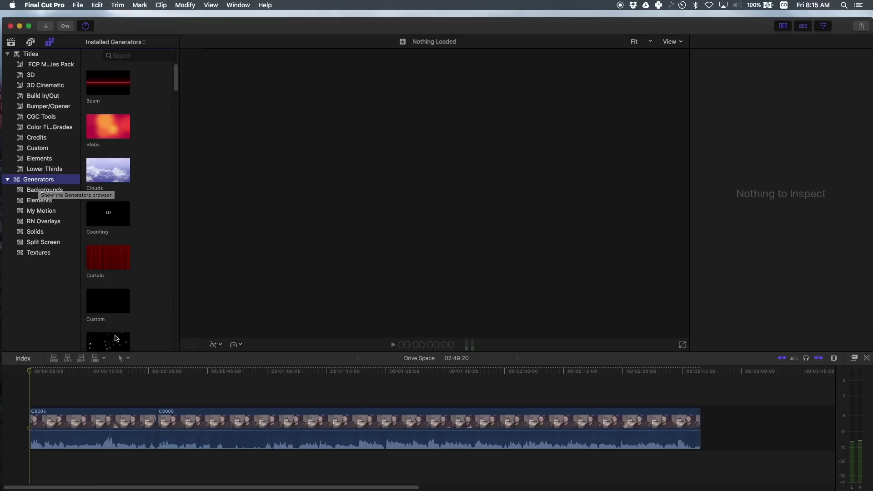
{"action": "left_click", "coordinate": [35, 233]}
{"action": "left_click_drag", "start_coordinate": [118, 81], "coordinate": [35, 415]}
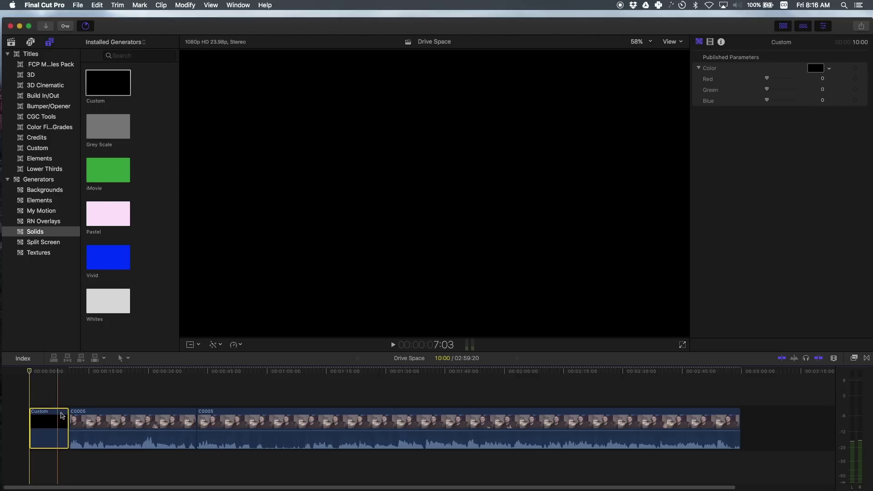
Trim the black Custom solid down to about 5 seconds and check its length.
{"action": "left_click", "coordinate": [38, 372]}
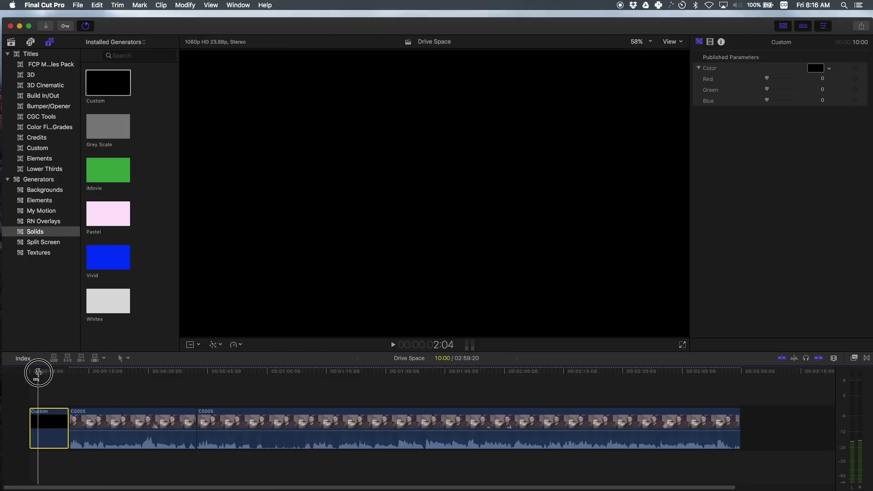
{"action": "left_click_drag", "start_coordinate": [38, 372], "coordinate": [51, 385]}
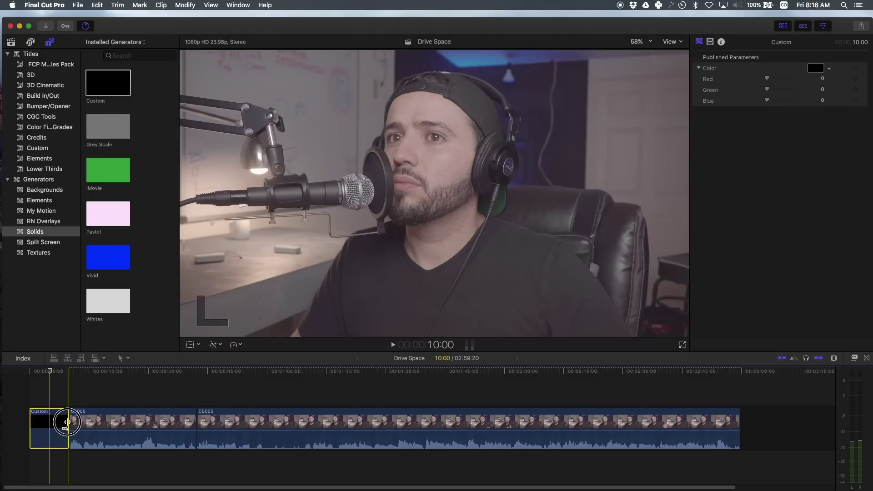
{"action": "left_click_drag", "start_coordinate": [67, 422], "coordinate": [49, 423]}
{"action": "key", "text": "Home"}
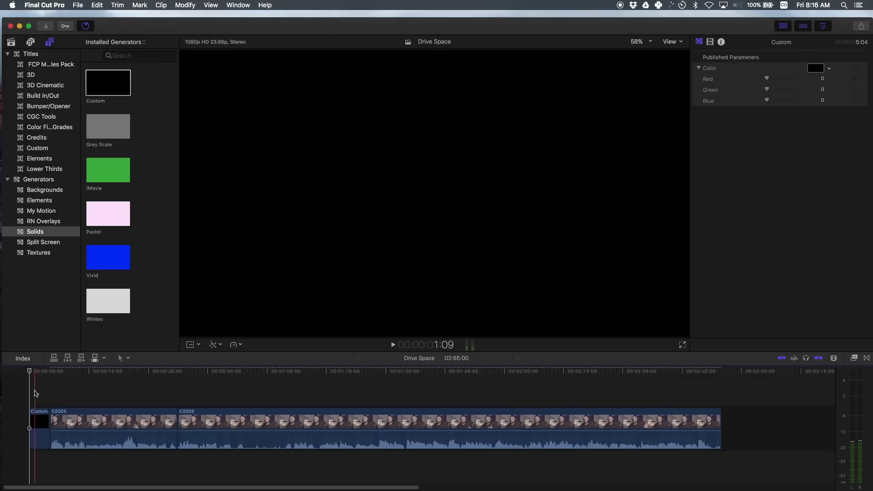
{"action": "left_click", "coordinate": [37, 384]}
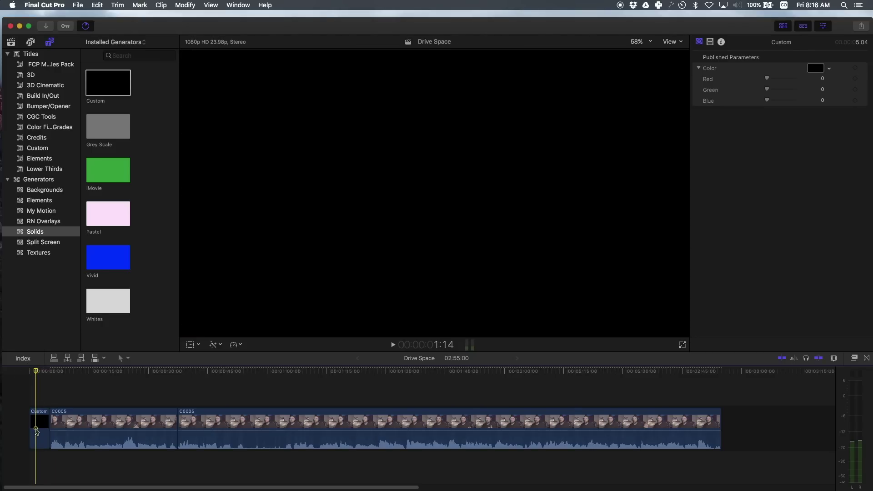
{"action": "left_click", "coordinate": [41, 415]}
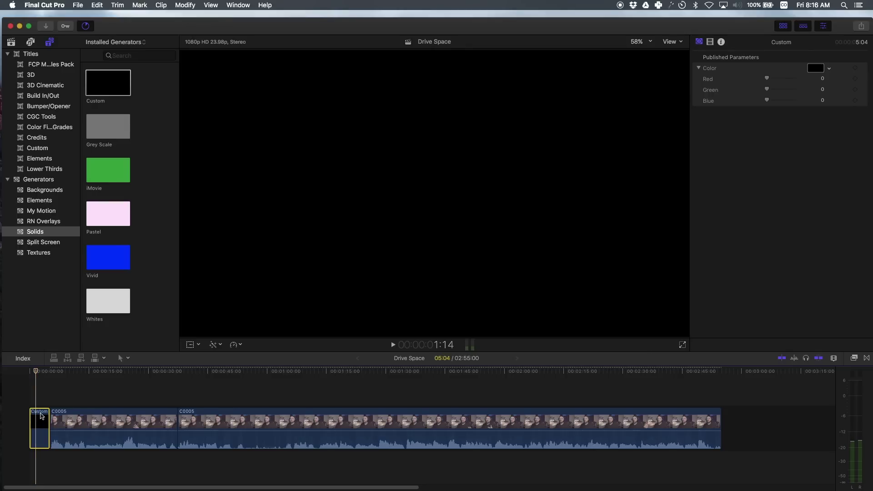
{"action": "left_click", "coordinate": [38, 59]}
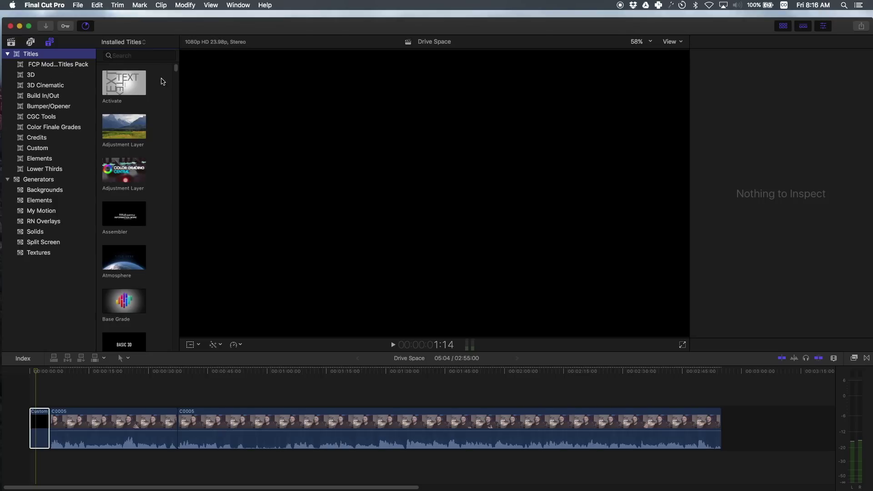
Place a Basic Title above the black Custom solid in the timeline.
{"action": "left_click_drag", "start_coordinate": [176, 72], "coordinate": [171, 74]}
{"action": "scroll", "coordinate": [157, 140], "scroll_direction": "down", "scroll_amount": 3}
{"action": "left_click_drag", "start_coordinate": [134, 208], "coordinate": [33, 397]}
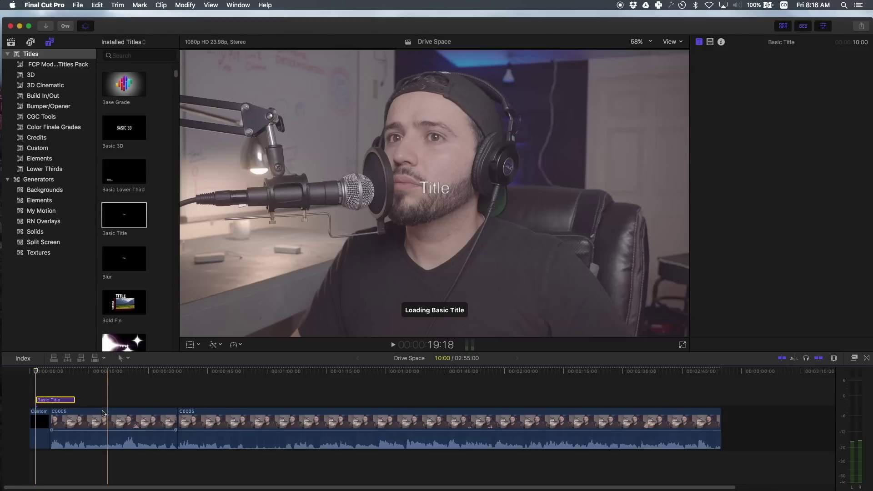
{"action": "left_click", "coordinate": [93, 400]}
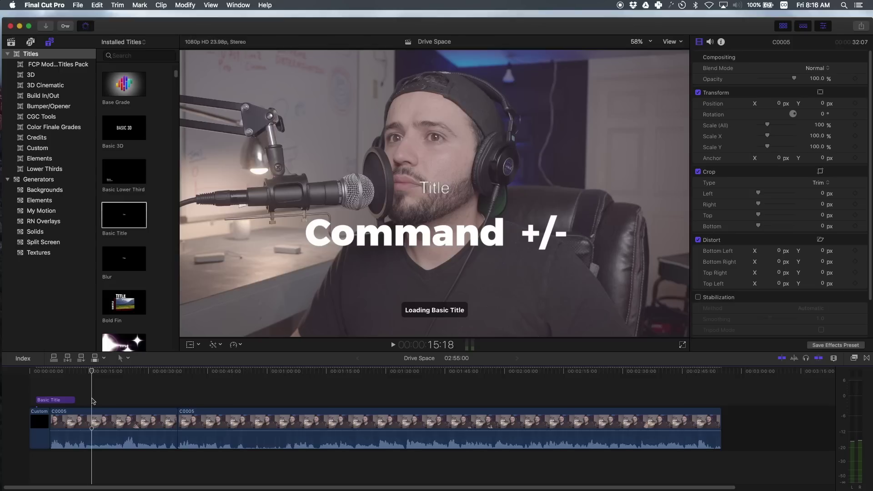
Align the Basic Title with the intro start and trim it to about 4 seconds.
{"action": "key", "text": "super+equal"}
{"action": "key", "text": "super+equal"}
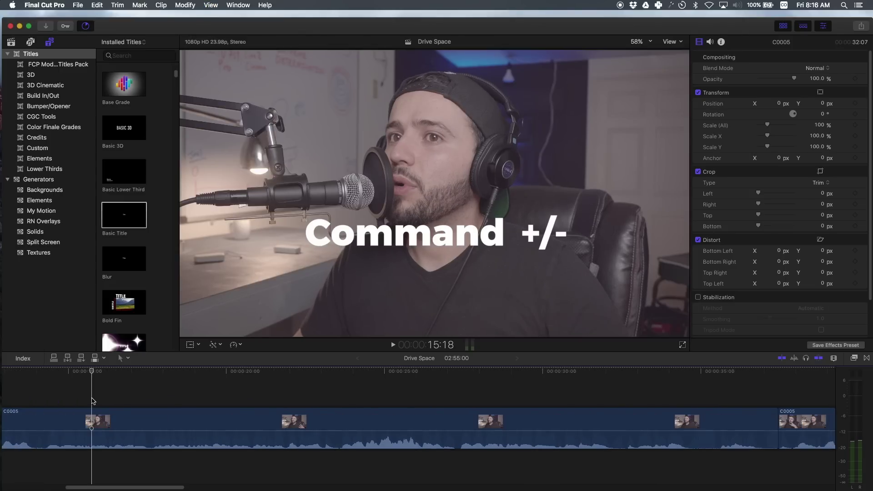
{"action": "key", "text": "super+minus"}
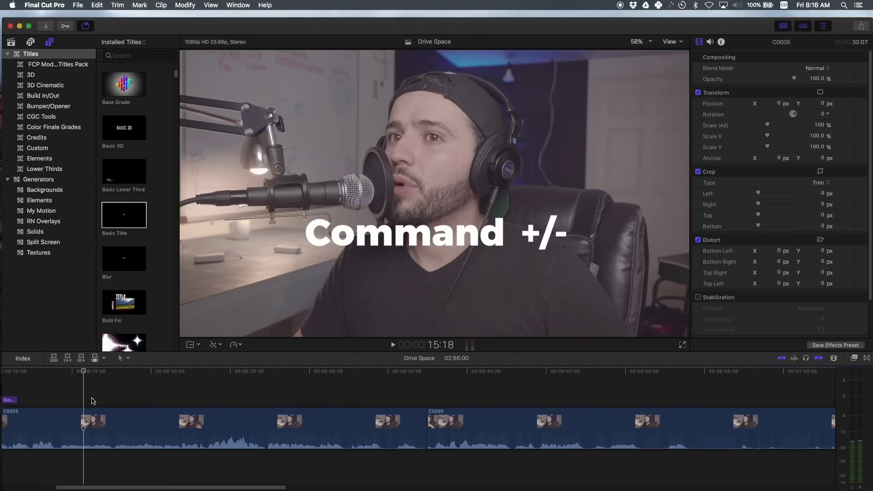
{"action": "scroll", "coordinate": [96, 403], "scroll_direction": "left", "scroll_amount": 10}
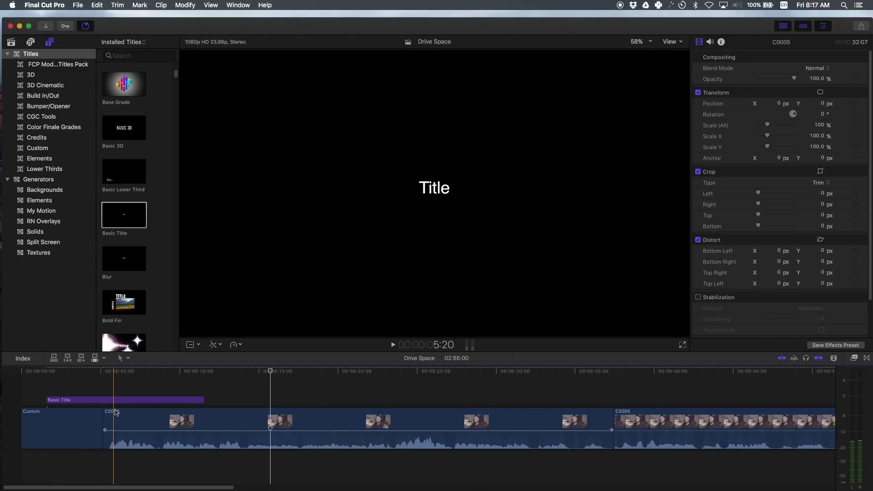
{"action": "left_click_drag", "start_coordinate": [113, 400], "coordinate": [104, 399]}
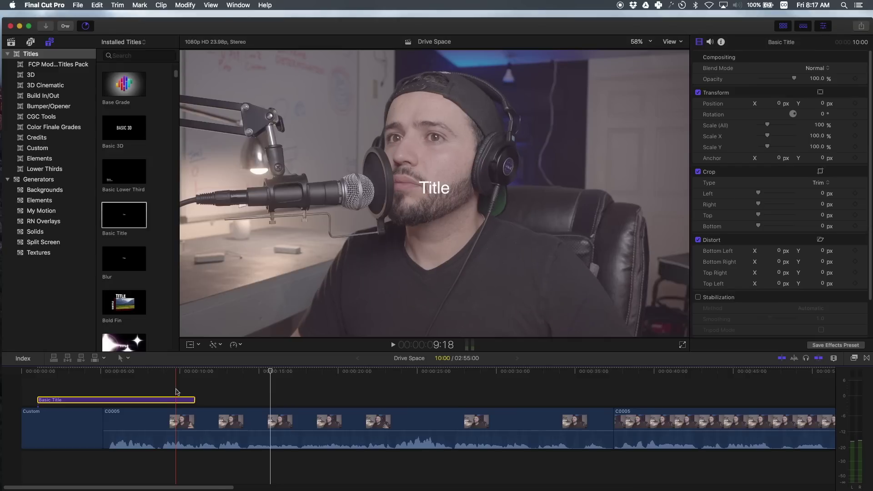
{"action": "left_click_drag", "start_coordinate": [178, 399], "coordinate": [334, 400]}
{"action": "left_click_drag", "start_coordinate": [210, 400], "coordinate": [69, 394]}
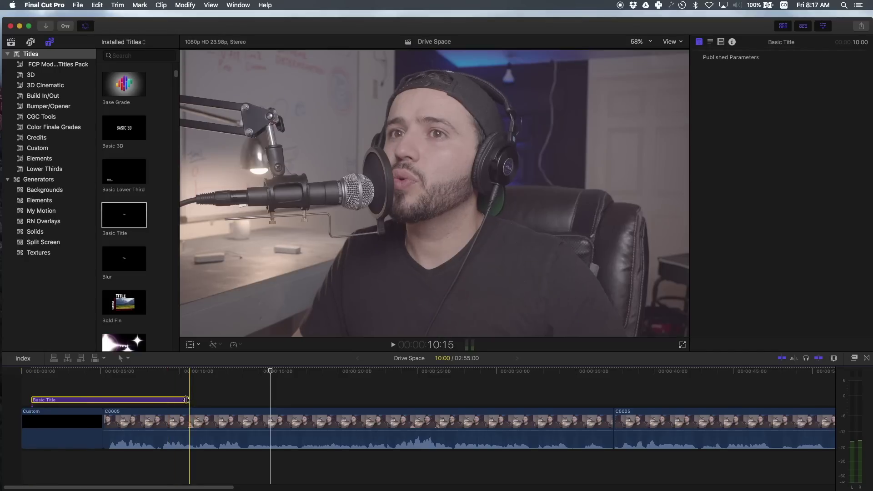
{"action": "left_click_drag", "start_coordinate": [189, 401], "coordinate": [92, 399]}
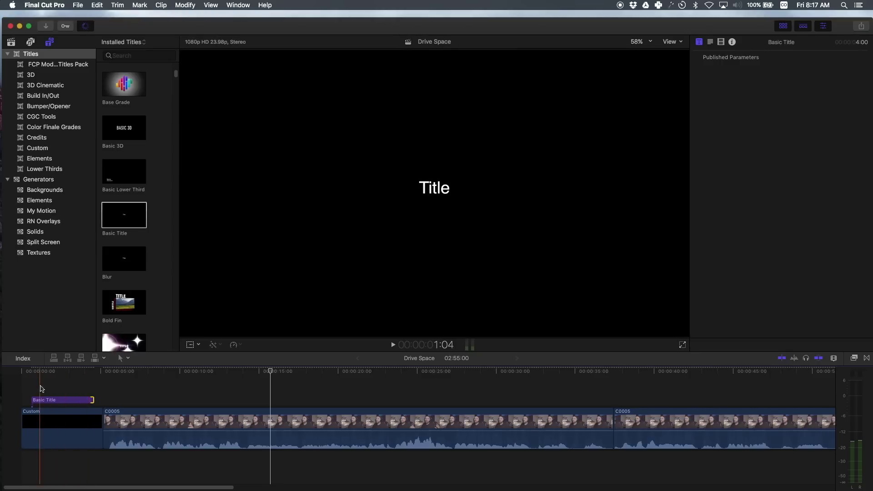
Replace the Basic Title's placeholder 'Title' with 'Drive Space' in the Text inspector.
{"action": "left_click", "coordinate": [53, 401]}
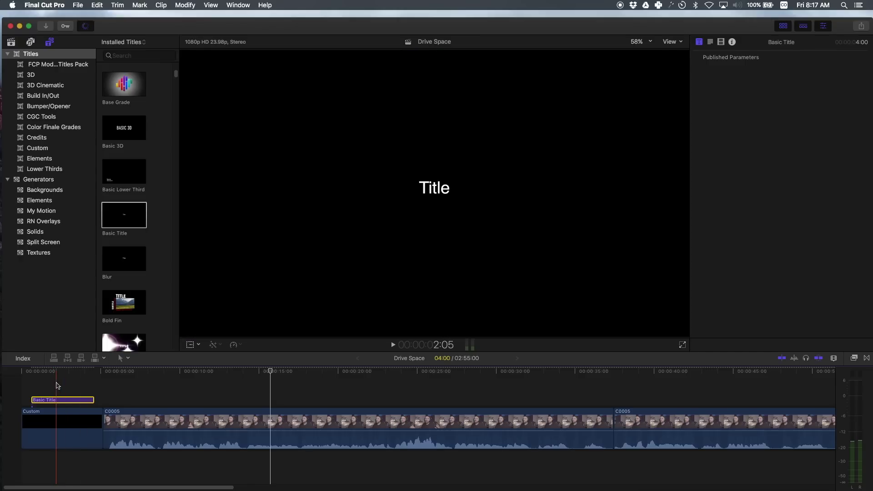
{"action": "left_click", "coordinate": [57, 382]}
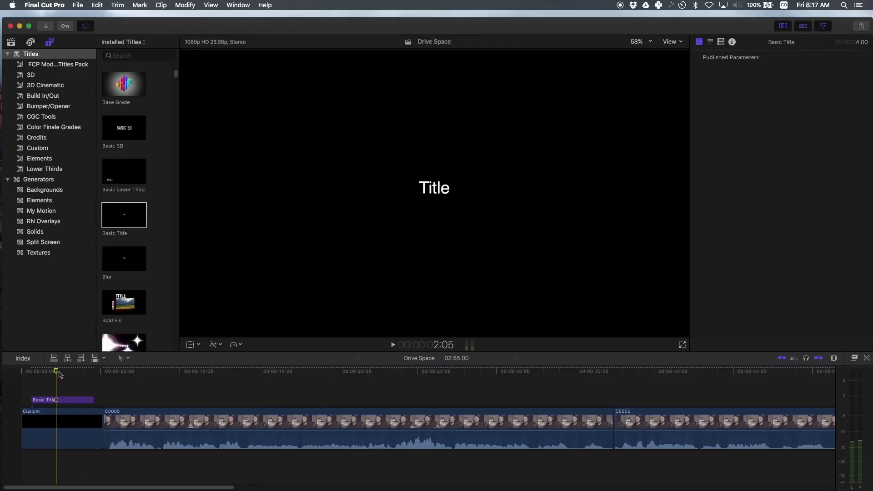
{"action": "left_click_drag", "start_coordinate": [57, 372], "coordinate": [65, 373]}
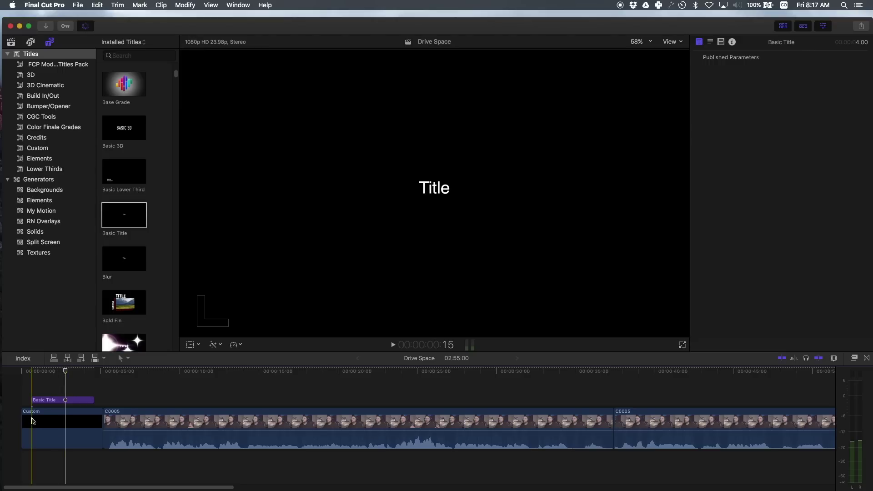
{"action": "left_click", "coordinate": [46, 400]}
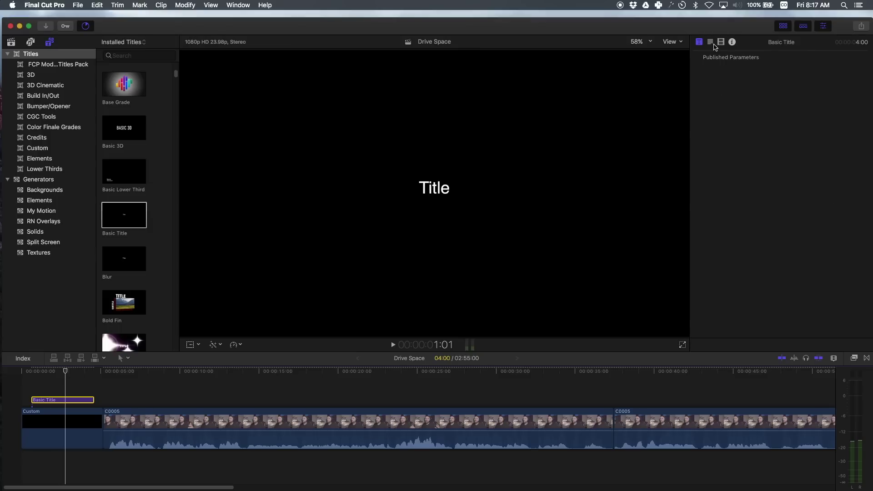
{"action": "left_click", "coordinate": [714, 44]}
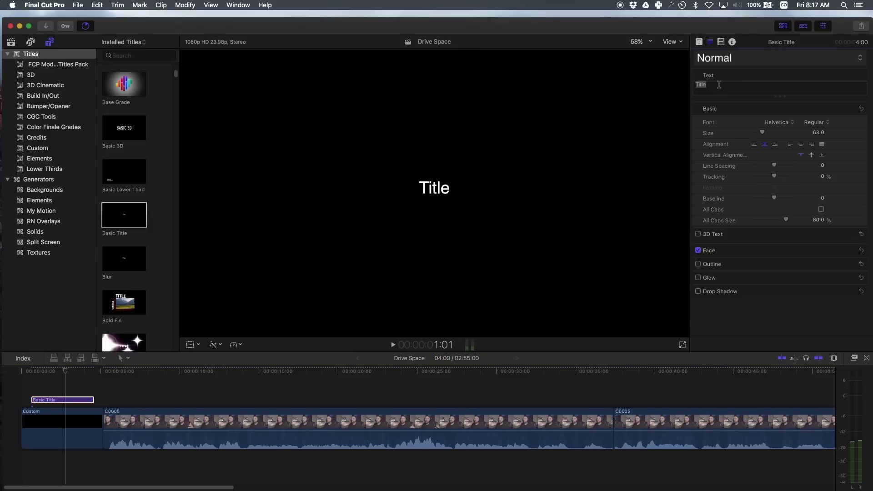
{"action": "left_click_drag", "start_coordinate": [715, 86], "coordinate": [683, 86]}
{"action": "type", "text": "Drive Spa"}
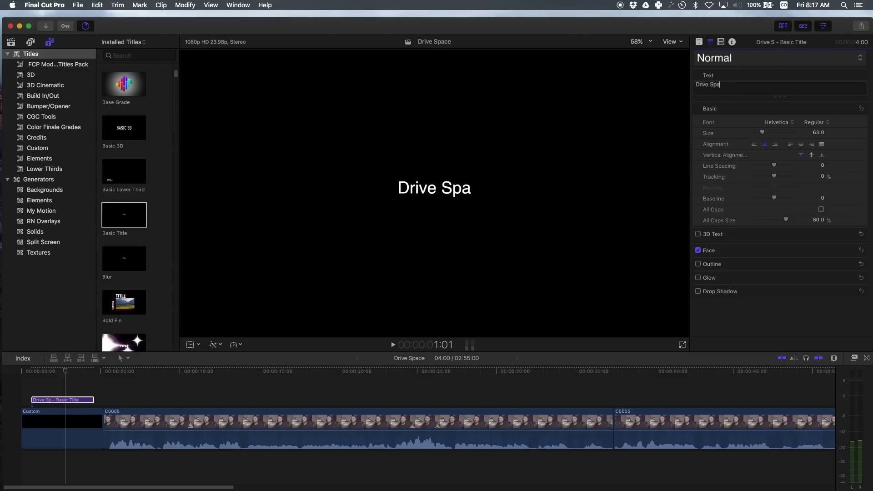
{"action": "type", "text": "ce"}
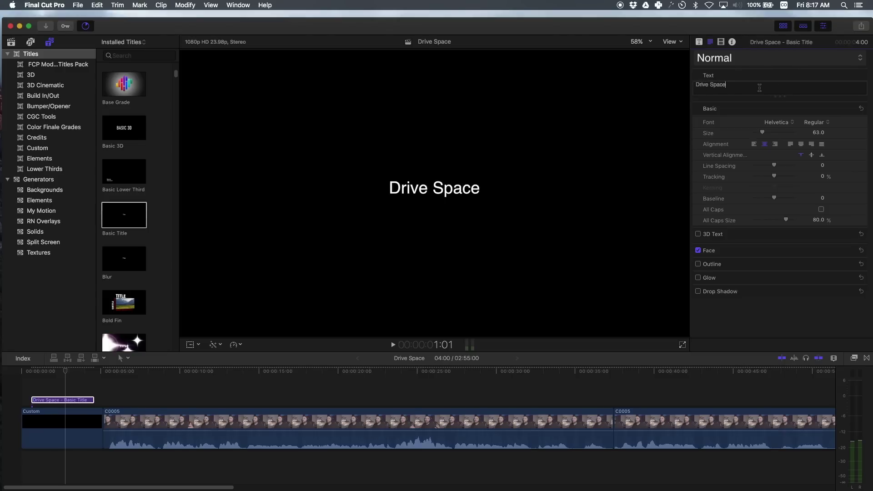
{"action": "left_click_drag", "start_coordinate": [760, 87], "coordinate": [680, 86]}
{"action": "left_click", "coordinate": [783, 125]}
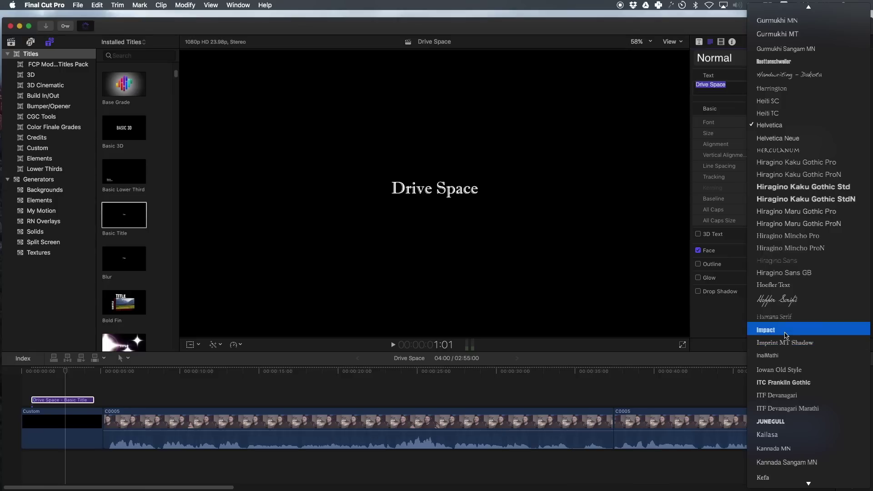
Set the Drive Space title to Avenir, All Caps, size 121, and move it slightly lower.
{"action": "scroll", "coordinate": [783, 448], "scroll_direction": "down", "scroll_amount": 5}
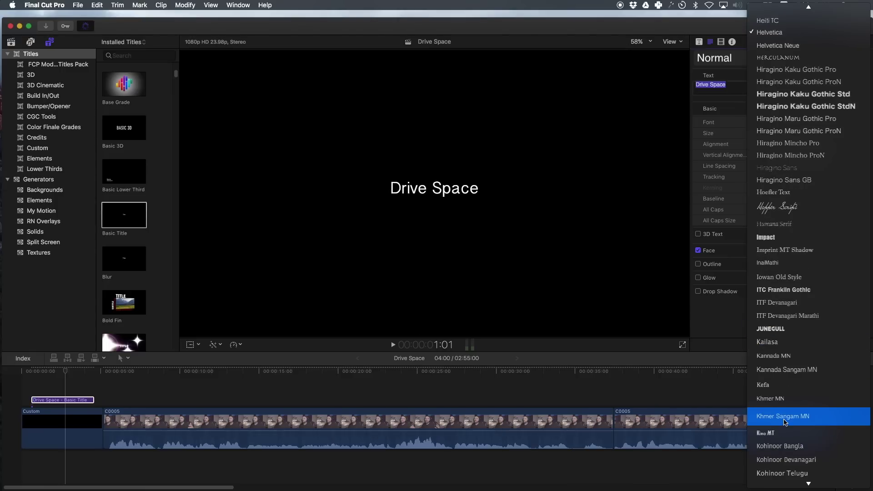
{"action": "scroll", "coordinate": [784, 422], "scroll_direction": "up", "scroll_amount": 15}
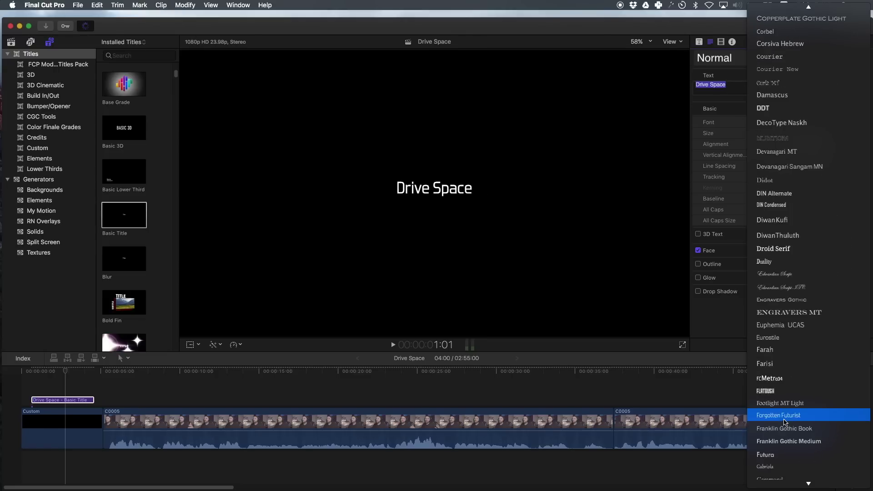
{"action": "scroll", "coordinate": [784, 422], "scroll_direction": "up", "scroll_amount": 20}
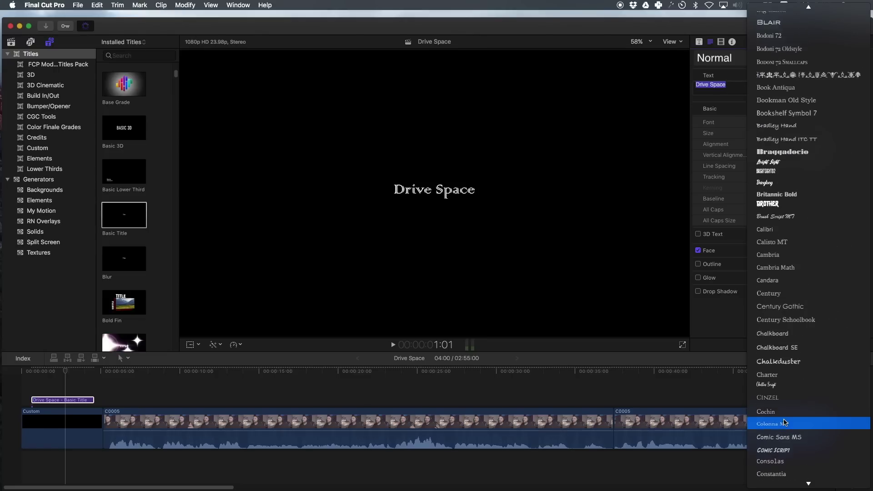
{"action": "scroll", "coordinate": [784, 422], "scroll_direction": "up", "scroll_amount": 15}
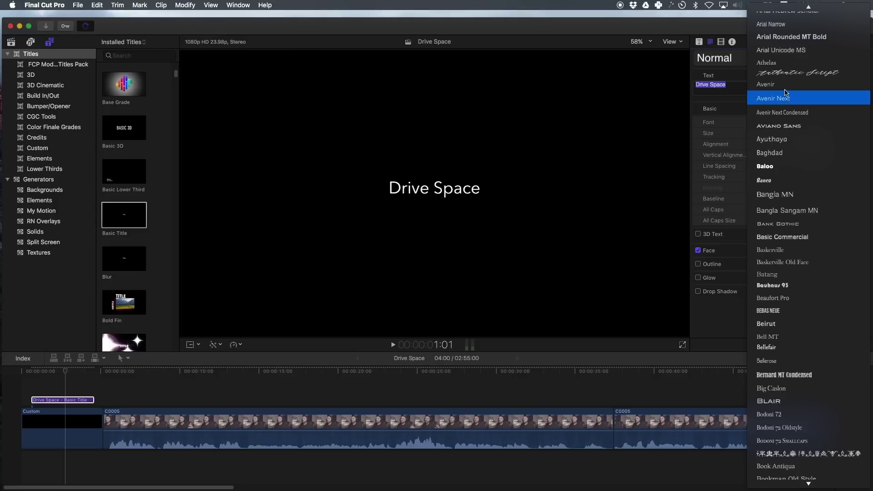
{"action": "left_click", "coordinate": [785, 88]}
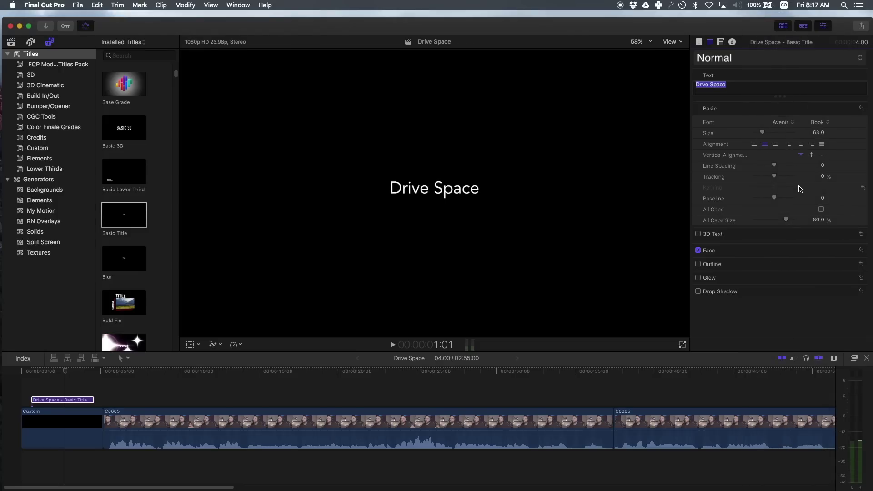
{"action": "left_click", "coordinate": [821, 209]}
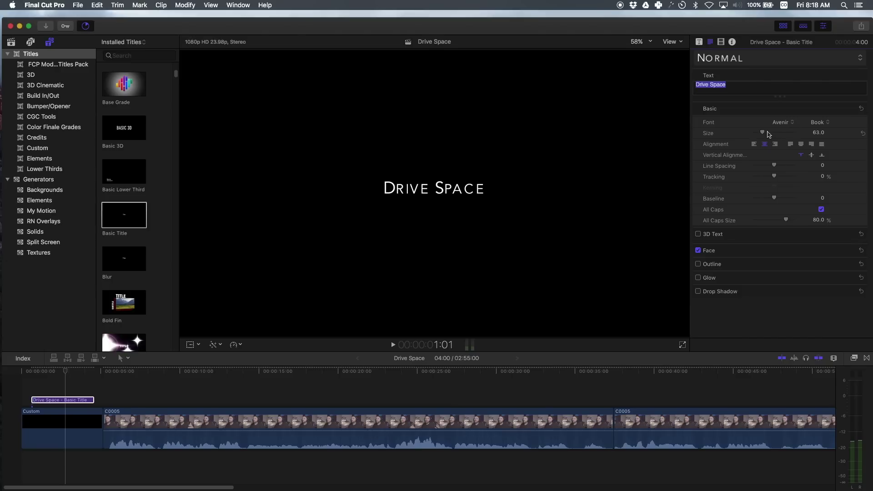
{"action": "left_click_drag", "start_coordinate": [768, 132], "coordinate": [772, 133]}
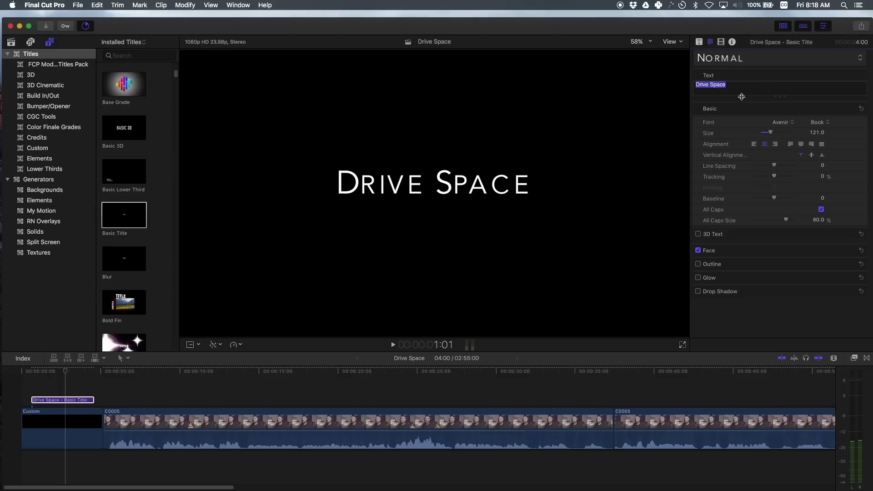
{"action": "left_click_drag", "start_coordinate": [437, 165], "coordinate": [449, 192]}
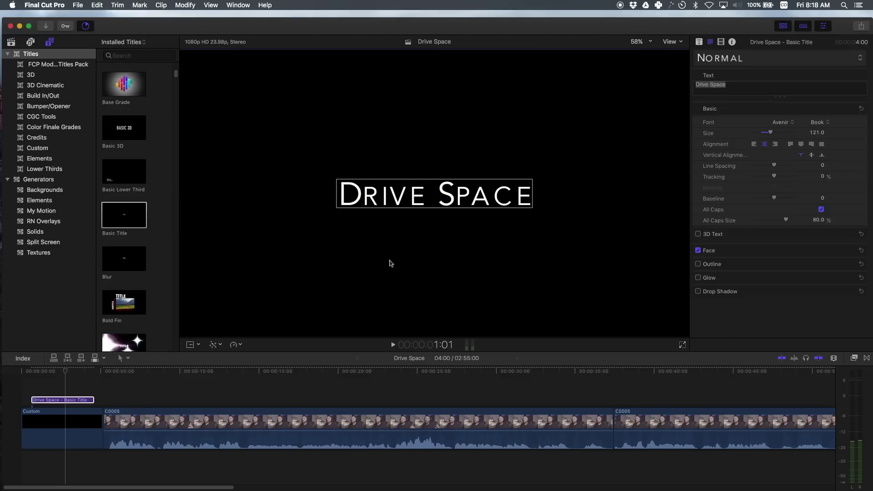
Play the project from the start, stop after the intro, and select the black Custom clip.
{"action": "left_click", "coordinate": [22, 374]}
{"action": "key", "text": "space"}
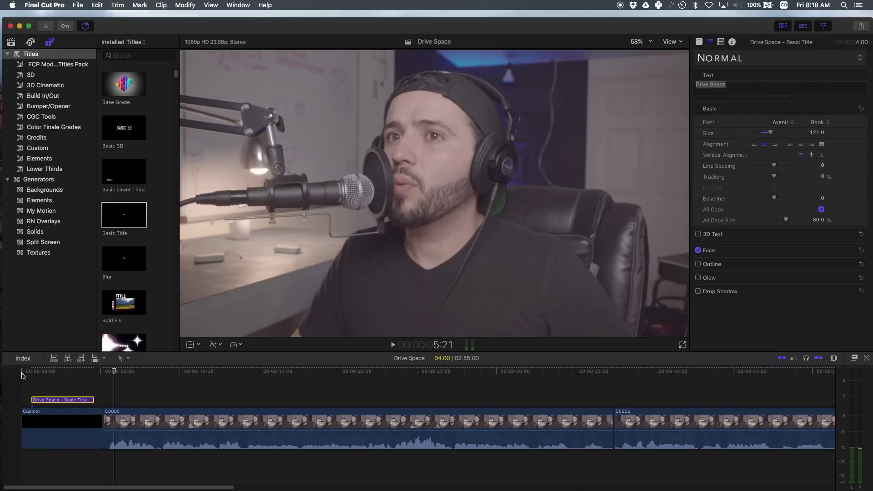
{"action": "key", "text": "space"}
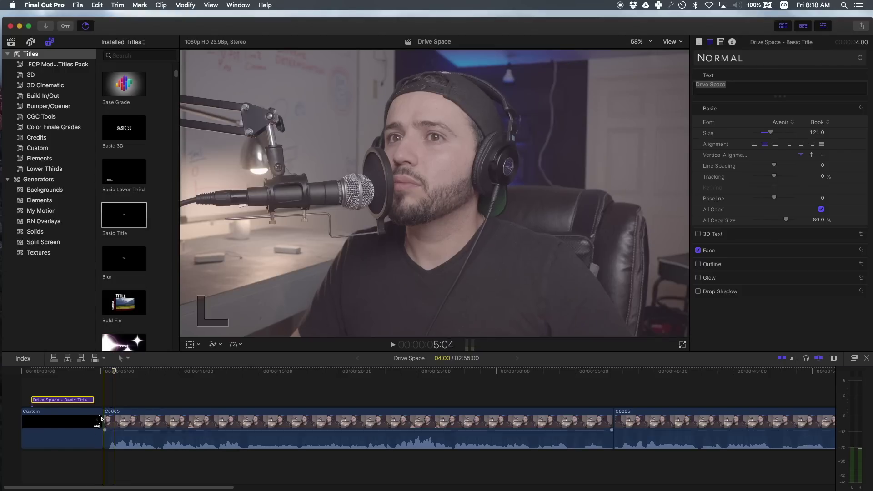
{"action": "left_click", "coordinate": [96, 423]}
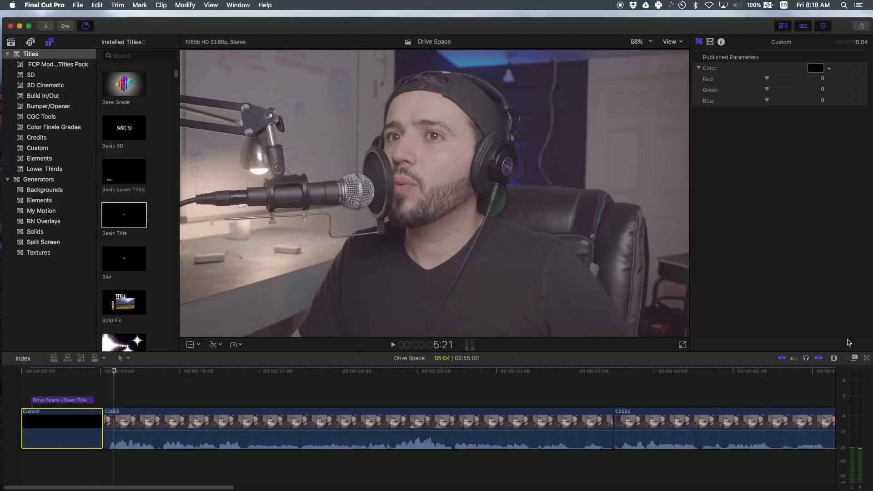
{"action": "left_click", "coordinate": [867, 358]}
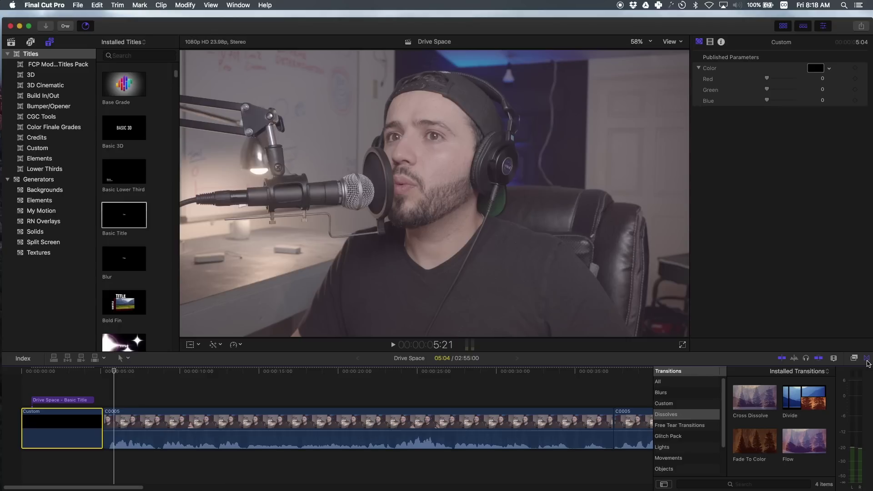
Place a Cross Dissolve on the cut between Custom and C0005 and play it.
{"action": "left_click", "coordinate": [752, 401]}
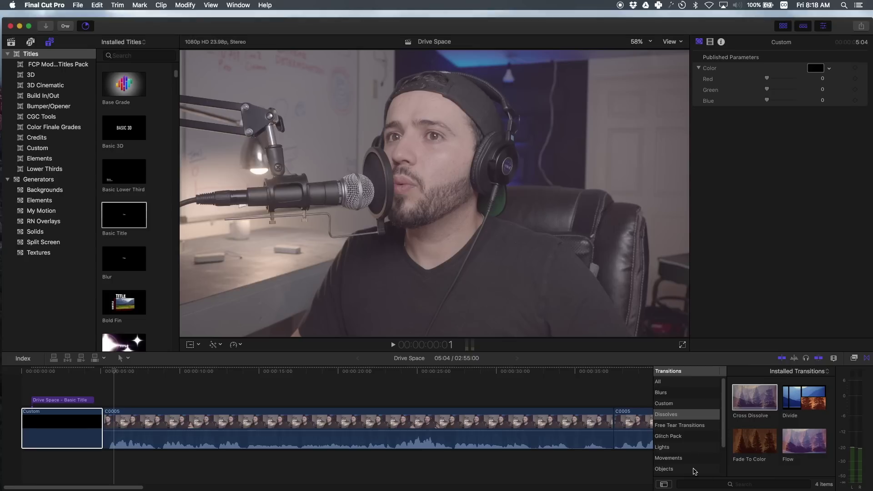
{"action": "scroll", "coordinate": [721, 429], "scroll_direction": "down", "scroll_amount": 2}
{"action": "scroll", "coordinate": [727, 400], "scroll_direction": "up", "scroll_amount": 2}
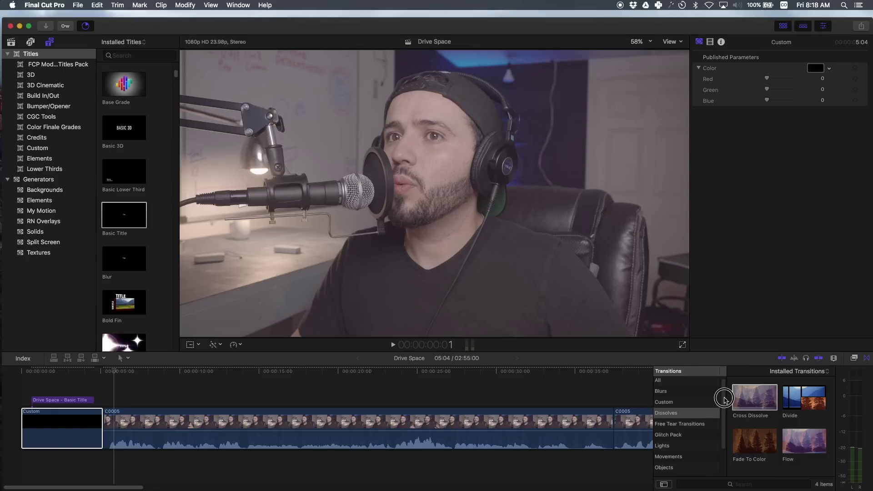
{"action": "left_click", "coordinate": [737, 401]}
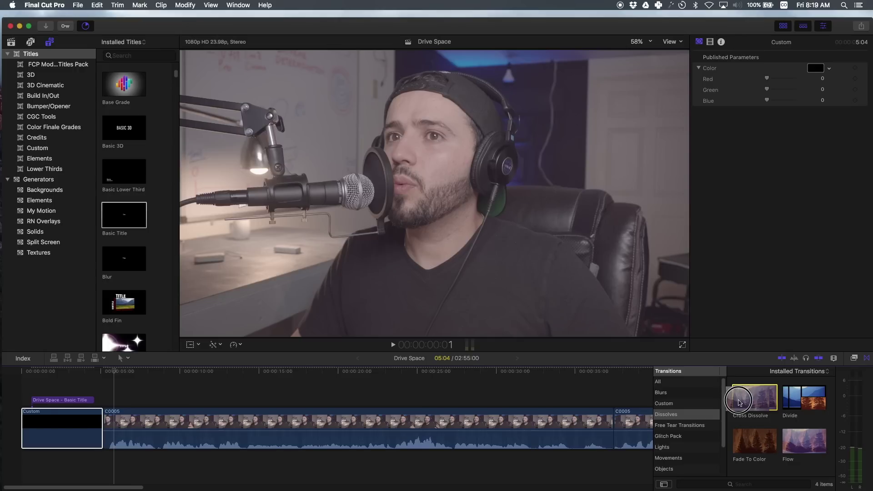
{"action": "left_click_drag", "start_coordinate": [739, 402], "coordinate": [132, 425]}
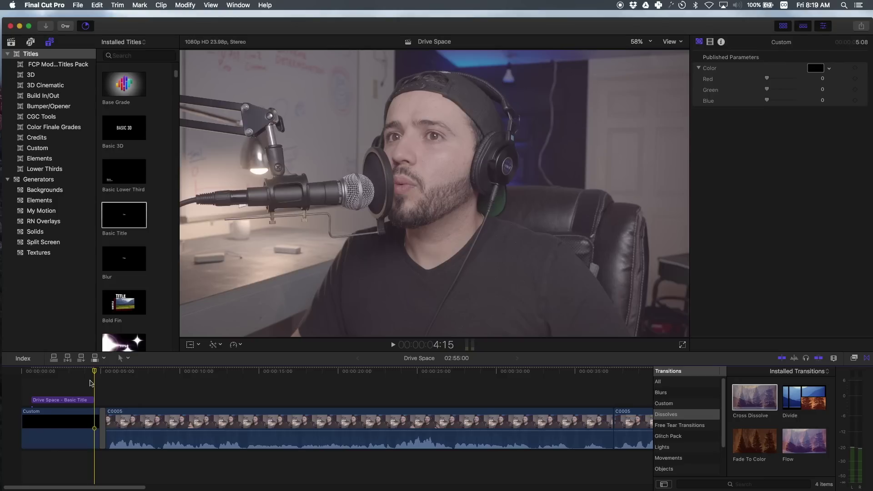
{"action": "key", "text": "space"}
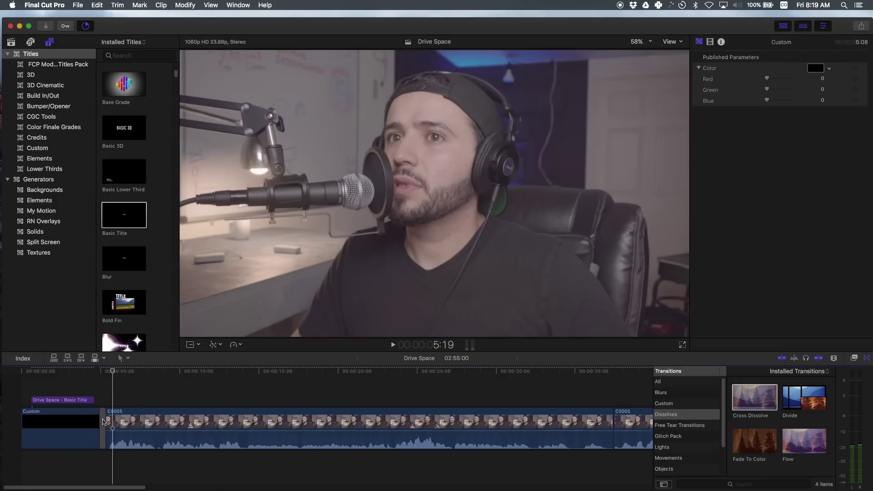
{"action": "key", "text": "space"}
Lengthen the dissolve on both sides, then replay from 4:05 into the webcam clip.
{"action": "key", "text": "super+equal"}
{"action": "key", "text": "super+equal"}
{"action": "key", "text": "super+equal"}
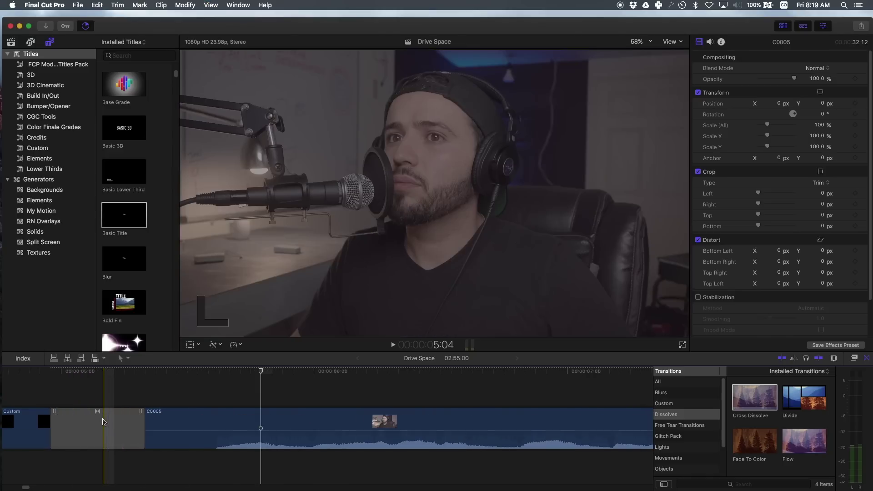
{"action": "left_click_drag", "start_coordinate": [144, 429], "coordinate": [247, 434]}
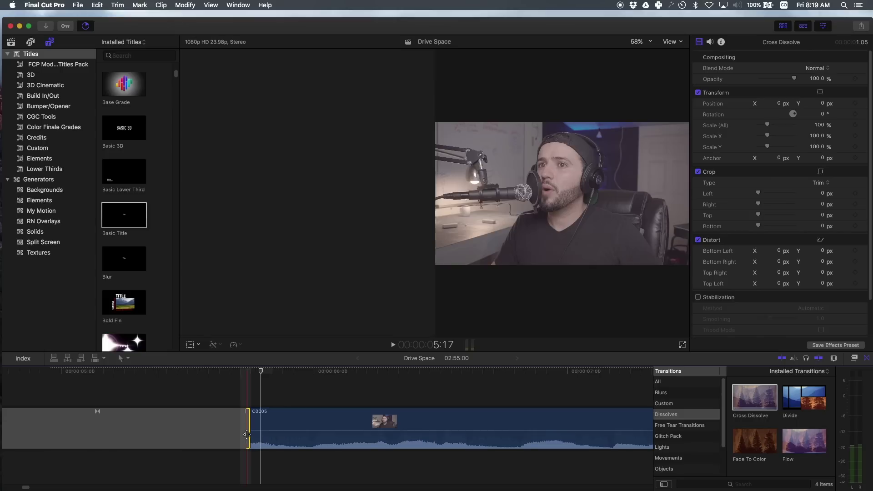
{"action": "key", "text": "super+minus"}
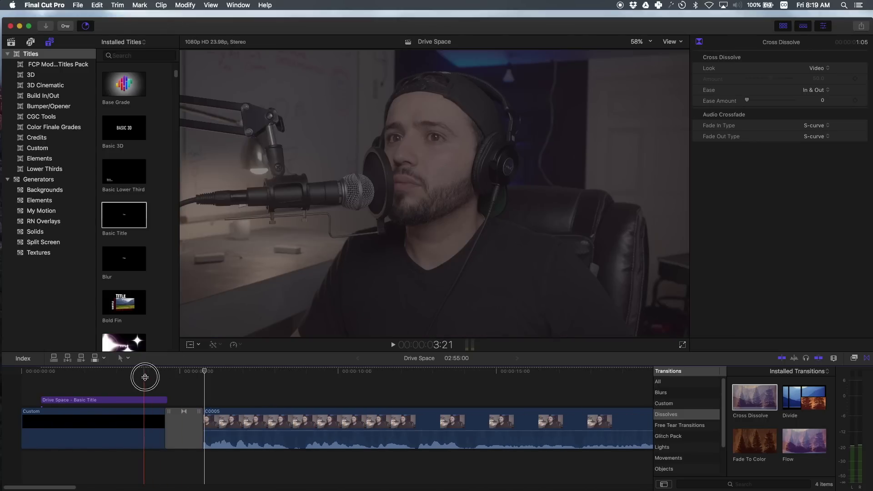
{"action": "left_click", "coordinate": [144, 377]}
{"action": "key", "text": "space"}
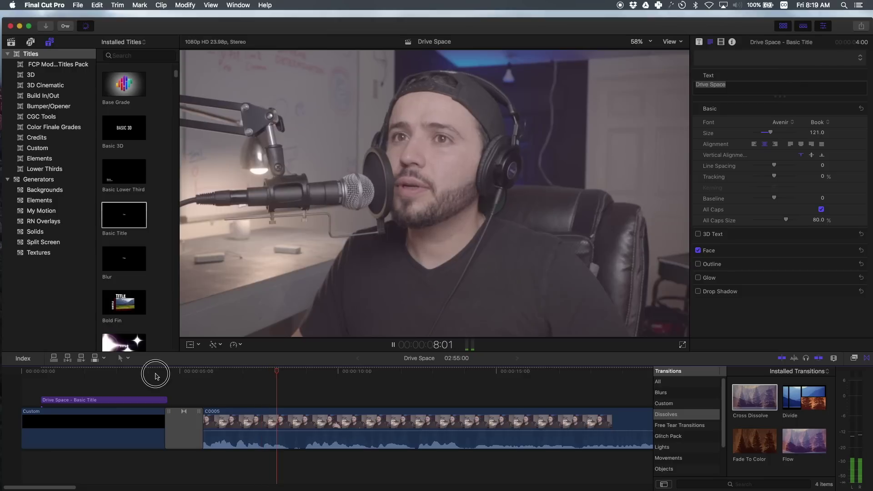
{"action": "left_click", "coordinate": [154, 372]}
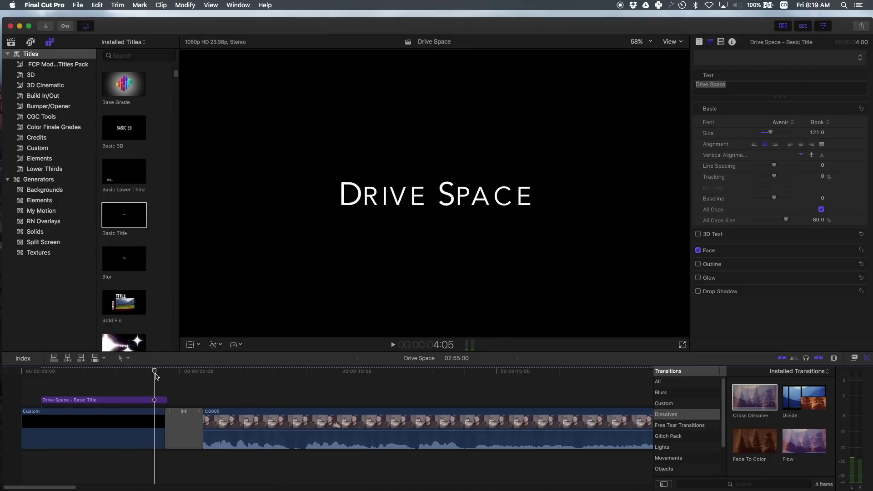
{"action": "key", "text": "space"}
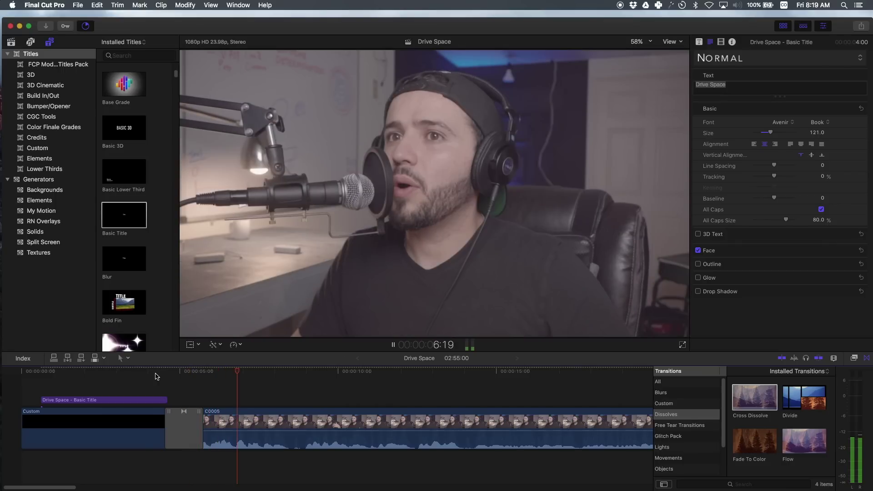
Replay the dissolve from 4:05, then check Background Tasks showing transcoding paused at 19%.
{"action": "key", "text": "space"}
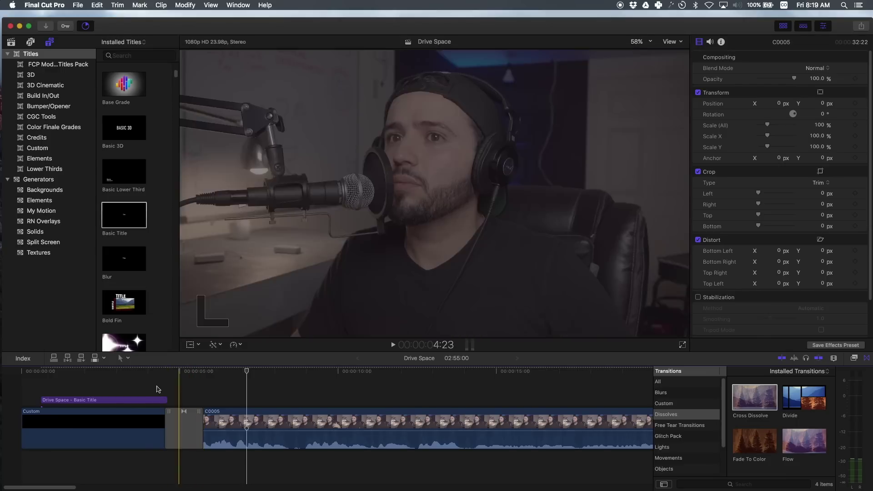
{"action": "key", "text": "space"}
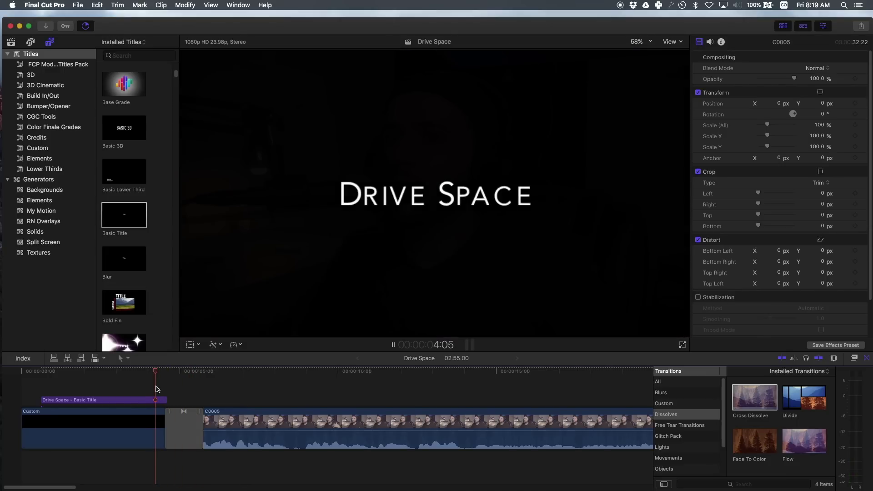
{"action": "key", "text": "space"}
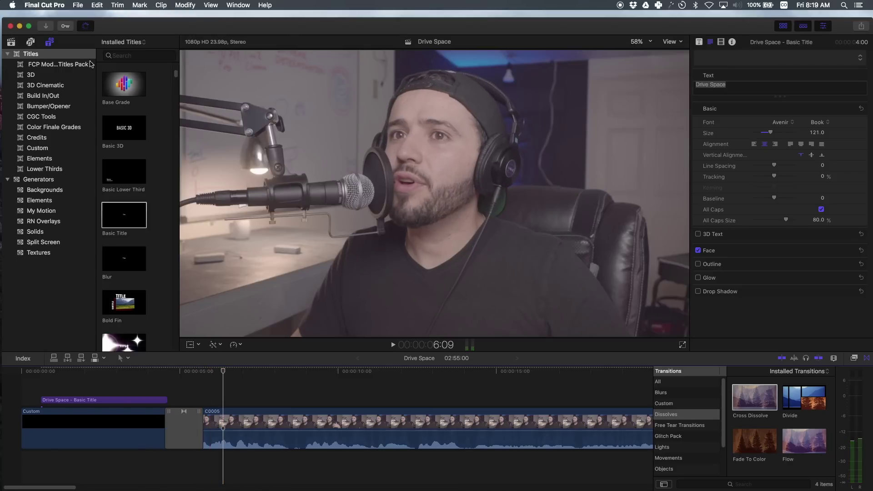
{"action": "left_click", "coordinate": [86, 25]}
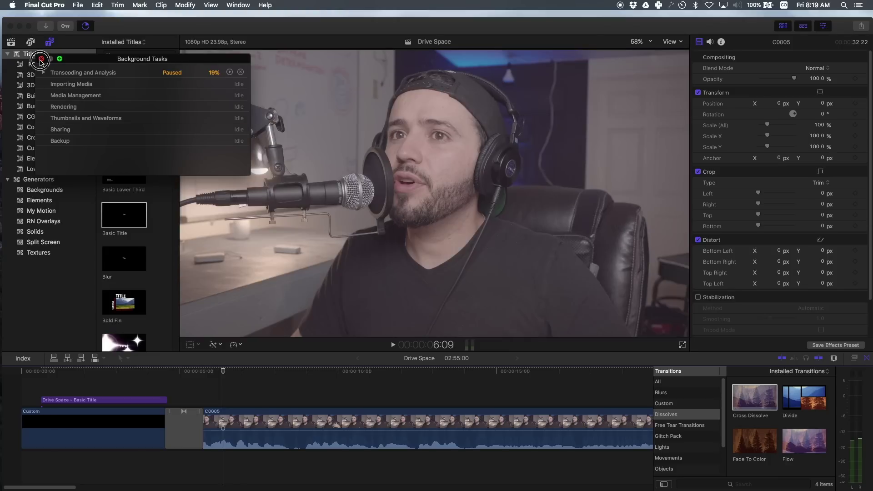
Close Background Tasks and list all 138 transitions in the Transitions browser.
{"action": "left_click", "coordinate": [41, 59]}
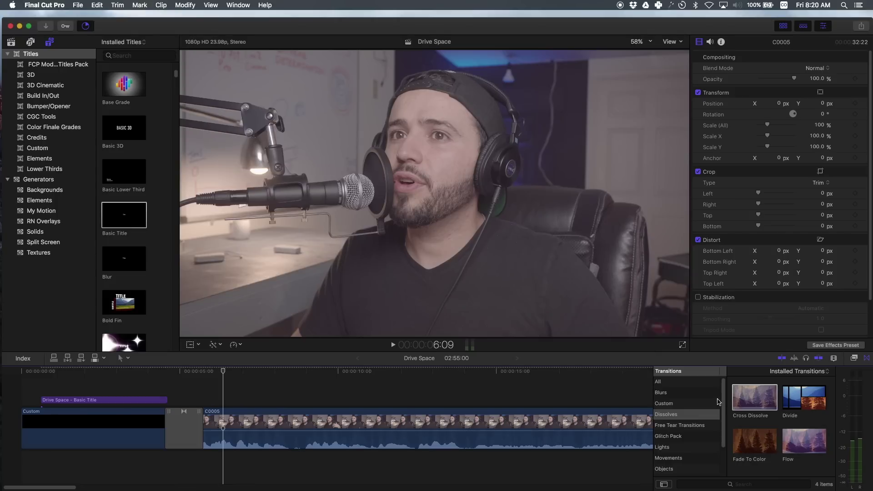
{"action": "left_click", "coordinate": [707, 385]}
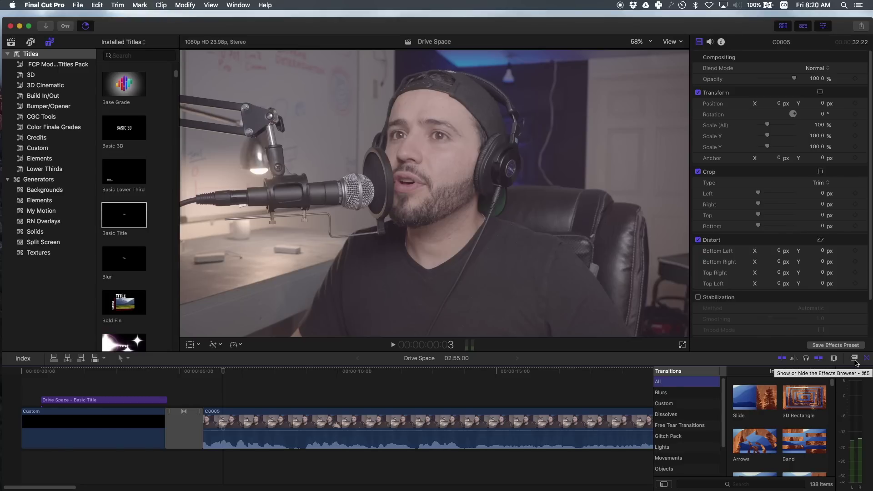
Search the Effects browser for 'color' and drop Color Correction onto clip C0005.
{"action": "left_click", "coordinate": [855, 359]}
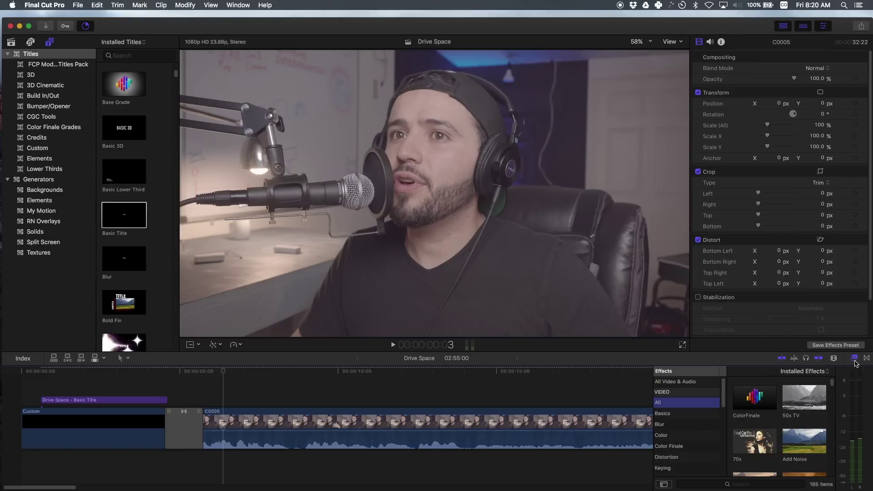
{"action": "left_click", "coordinate": [685, 415]}
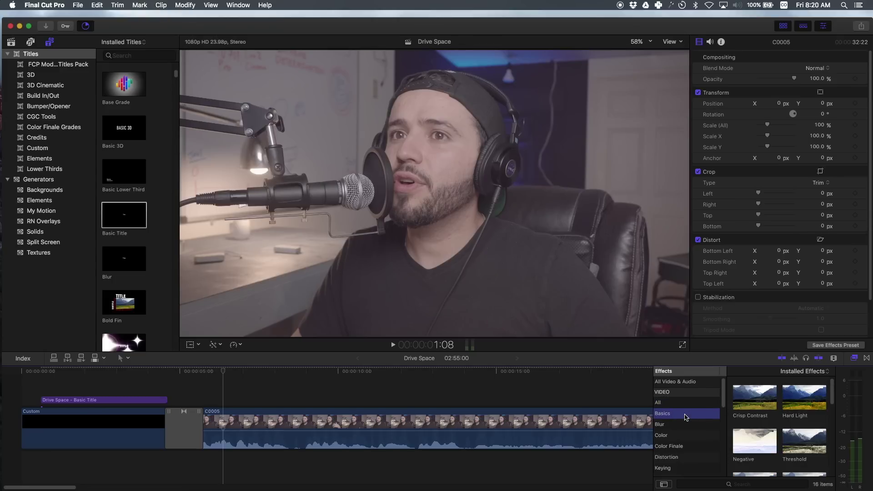
{"action": "left_click", "coordinate": [685, 407]}
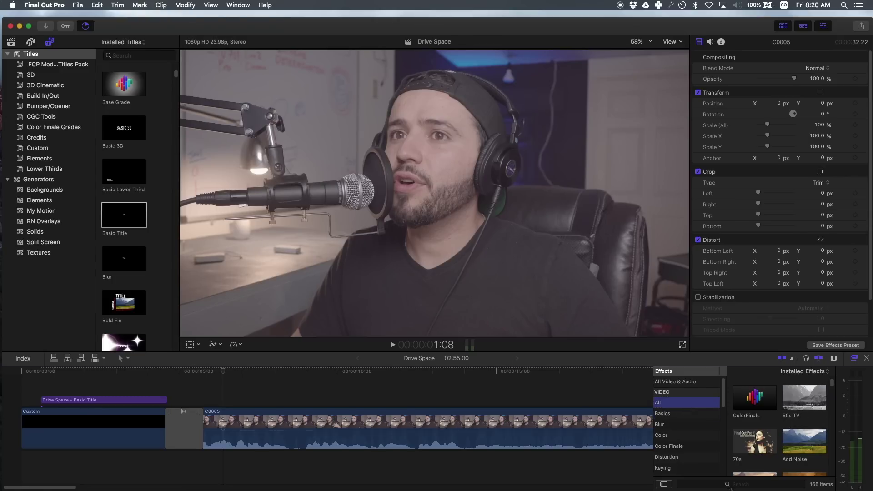
{"action": "left_click", "coordinate": [732, 485]}
{"action": "type", "text": "co"}
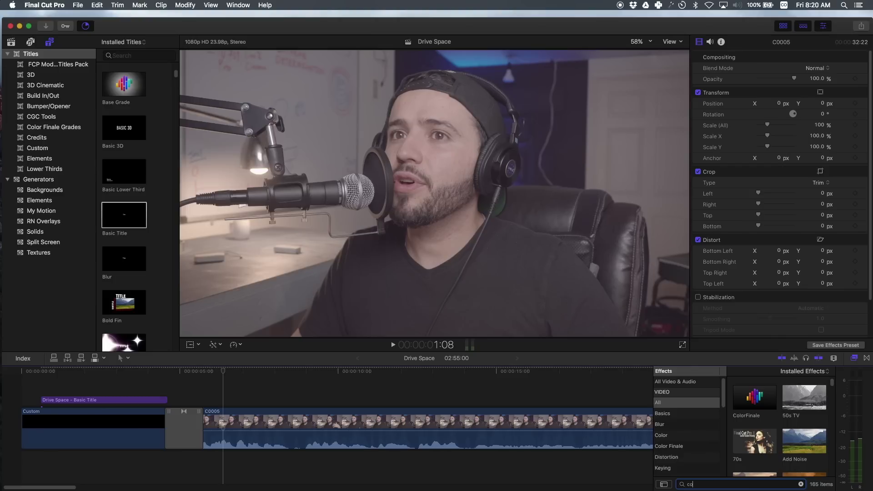
{"action": "type", "text": "lor"}
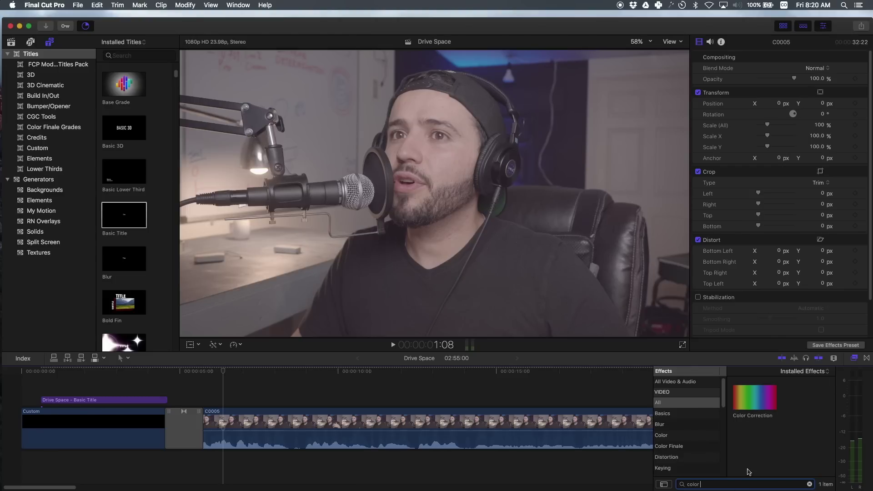
{"action": "left_click", "coordinate": [754, 406]}
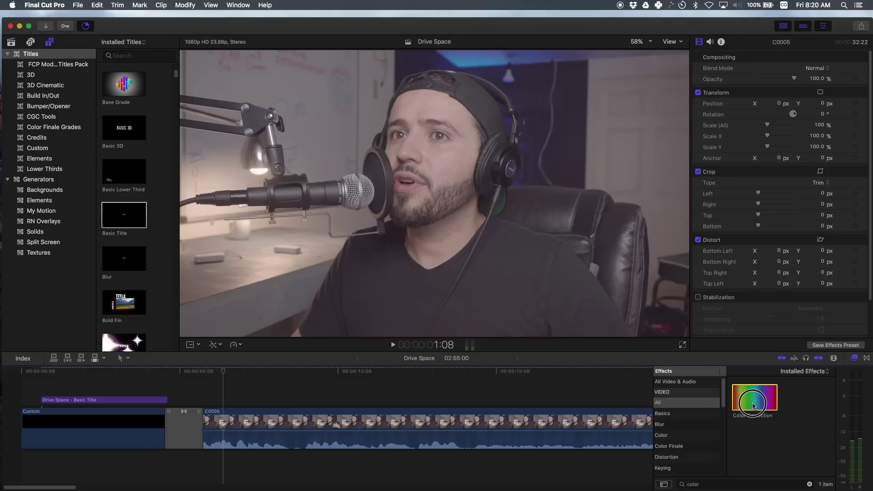
{"action": "left_click_drag", "start_coordinate": [754, 406], "coordinate": [464, 429]}
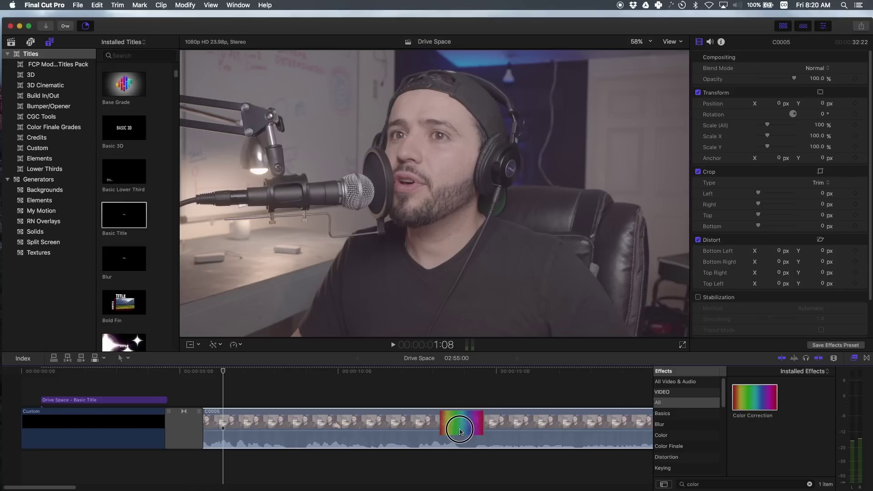
{"action": "left_click_drag", "start_coordinate": [459, 431], "coordinate": [461, 431]}
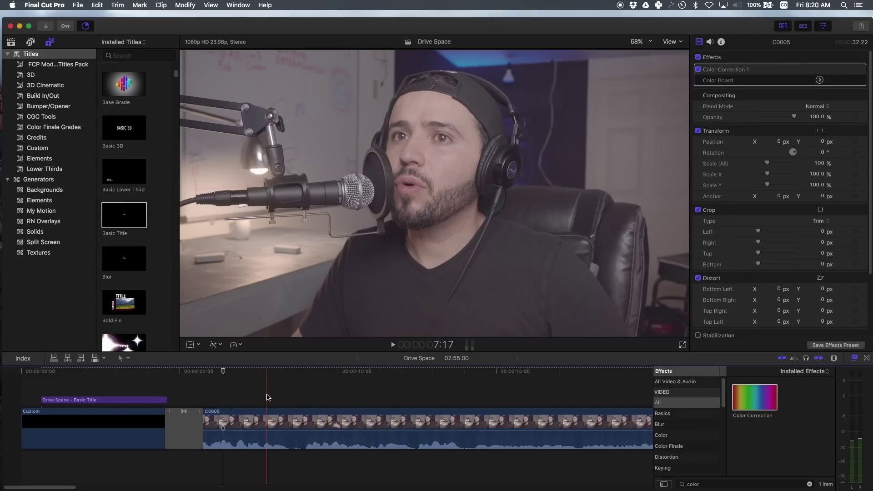
{"action": "mouse_move", "coordinate": [735, 70]}
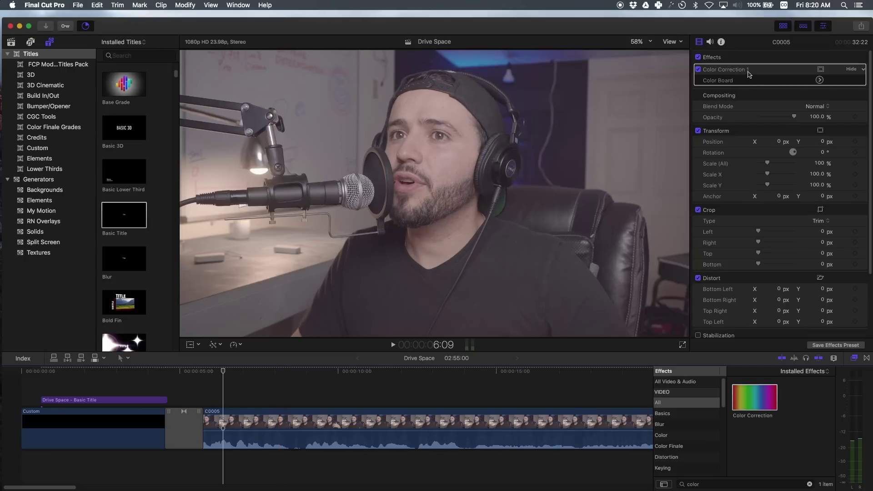
In the Color Board Exposure, darken shadows to about -9% and raise highlights to 7%.
{"action": "left_click", "coordinate": [820, 81]}
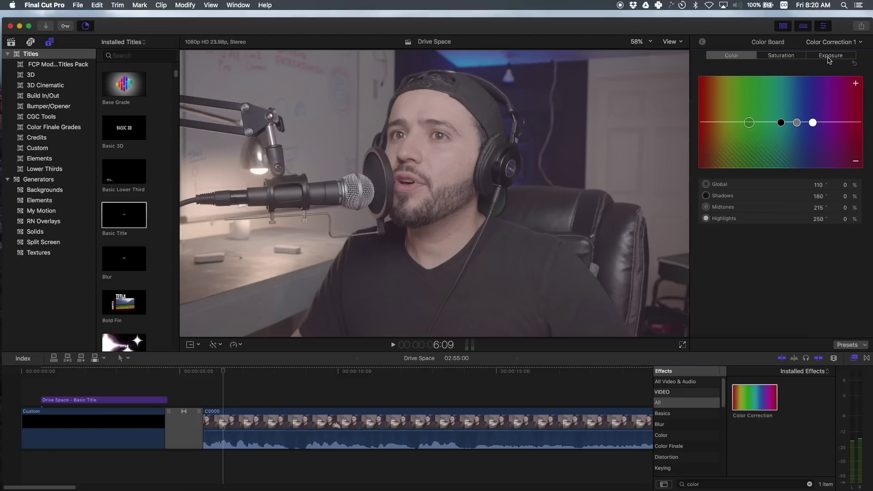
{"action": "left_click", "coordinate": [828, 57]}
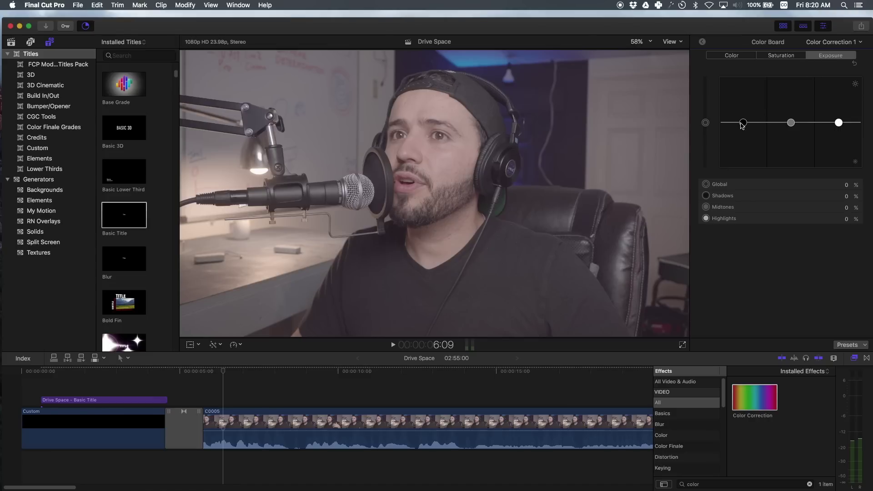
{"action": "left_click_drag", "start_coordinate": [741, 122], "coordinate": [743, 126]}
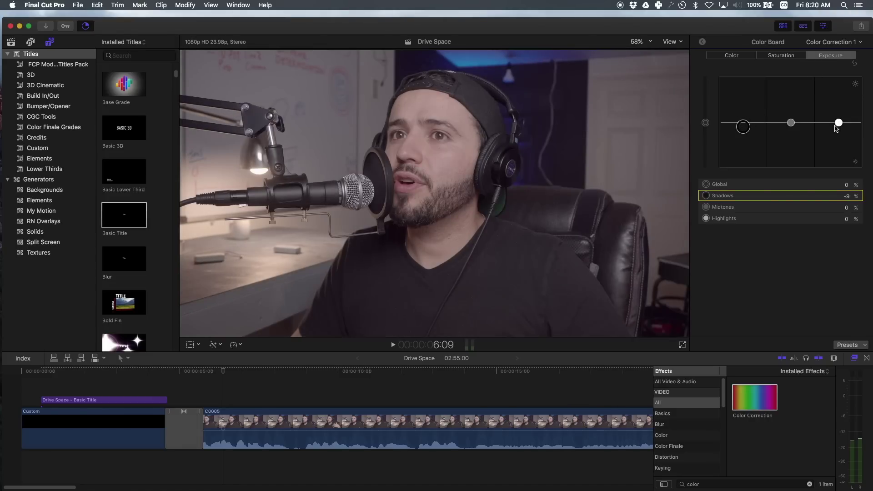
{"action": "left_click_drag", "start_coordinate": [839, 126], "coordinate": [839, 122]}
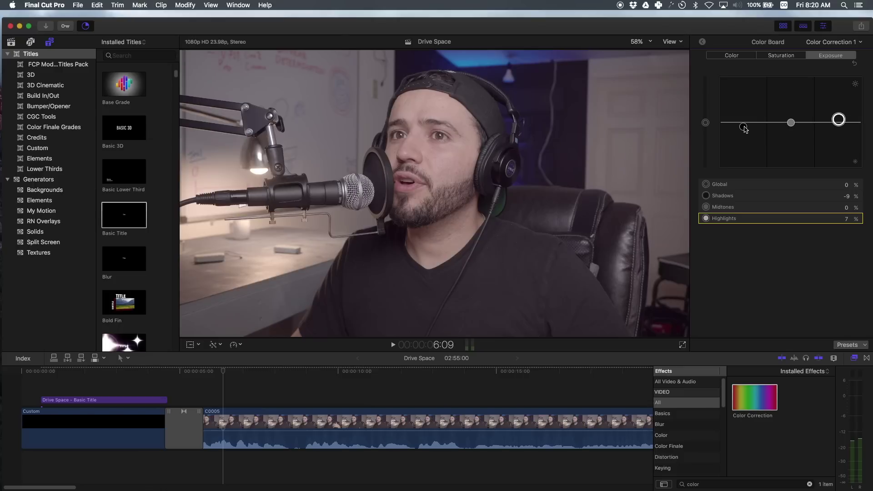
{"action": "left_click_drag", "start_coordinate": [744, 127], "coordinate": [793, 125]}
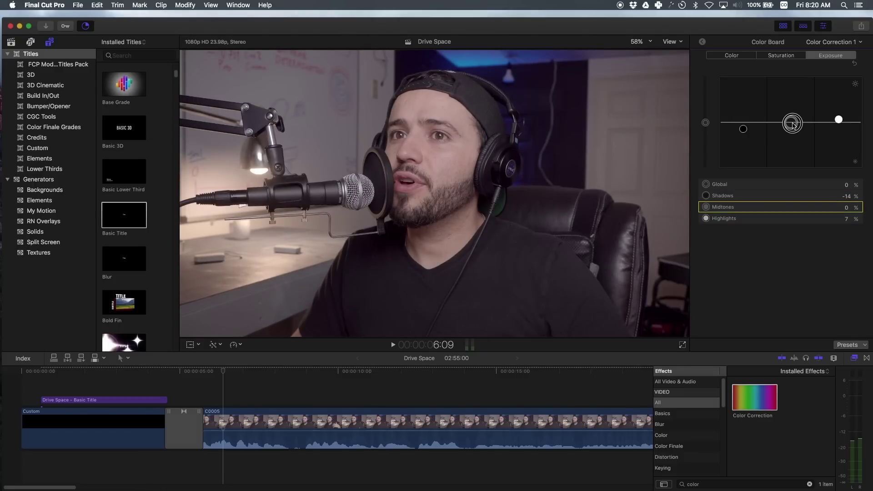
Raise Global saturation to 21% and nudge Midtones saturation up slightly.
{"action": "left_click", "coordinate": [784, 58]}
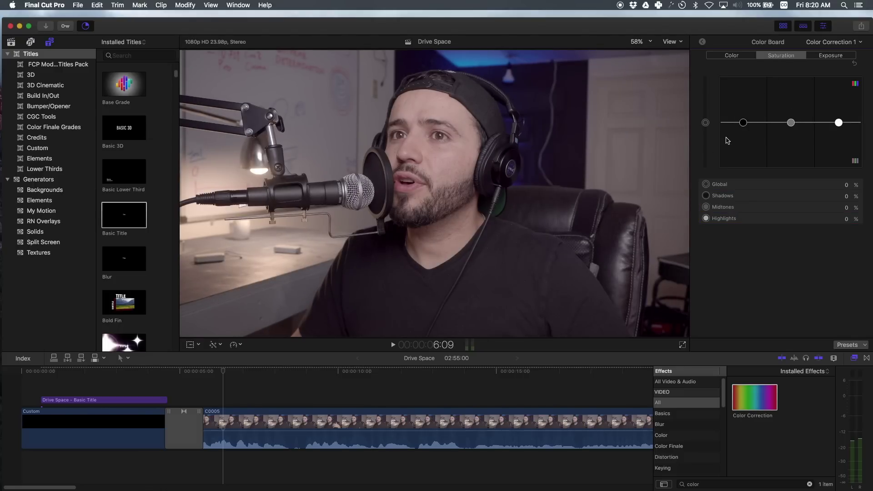
{"action": "left_click_drag", "start_coordinate": [708, 123], "coordinate": [710, 117]}
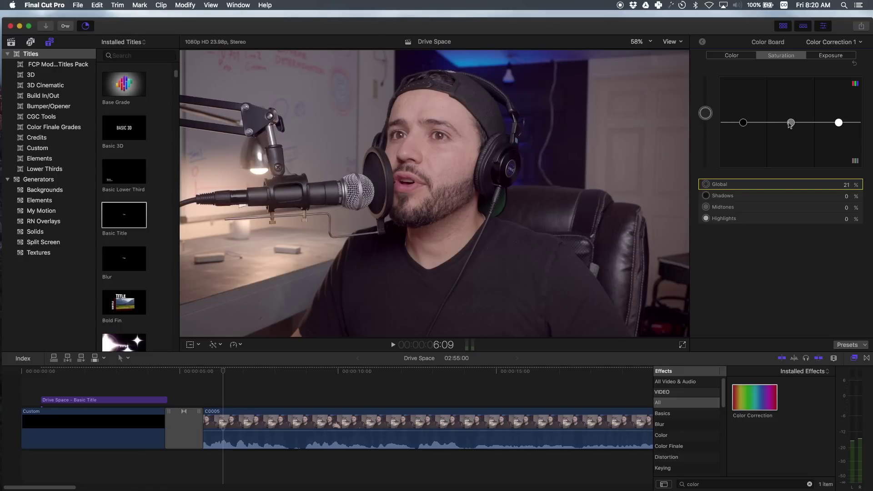
{"action": "left_click_drag", "start_coordinate": [790, 122], "coordinate": [790, 122]}
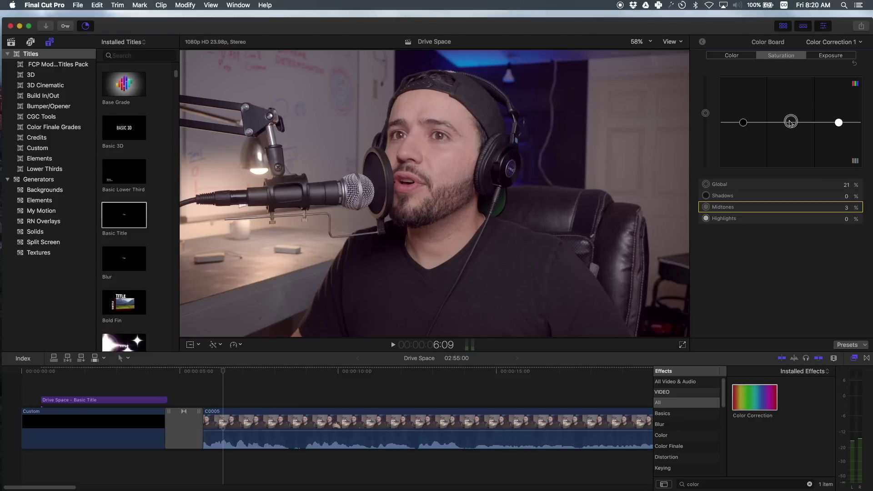
{"action": "left_click", "coordinate": [736, 57]}
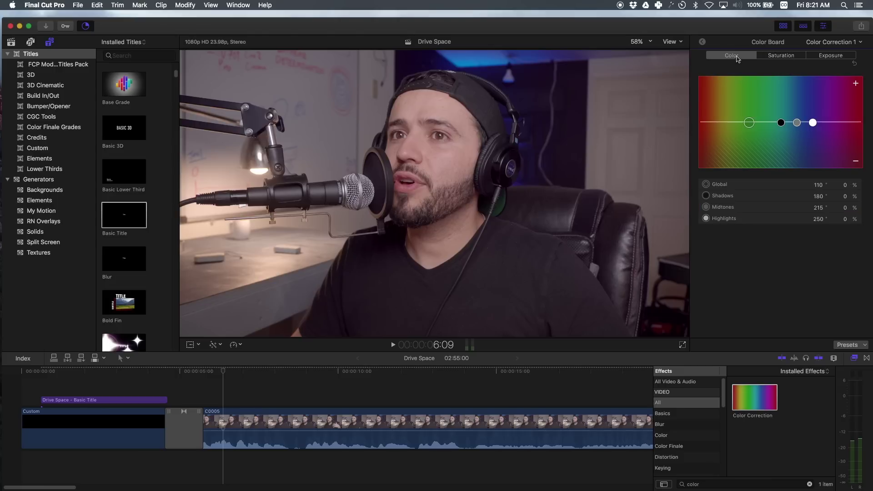
Tint the C0005 midtones slightly blue, return to the Video Inspector, and park the playhead in the clip.
{"action": "left_click", "coordinate": [798, 125]}
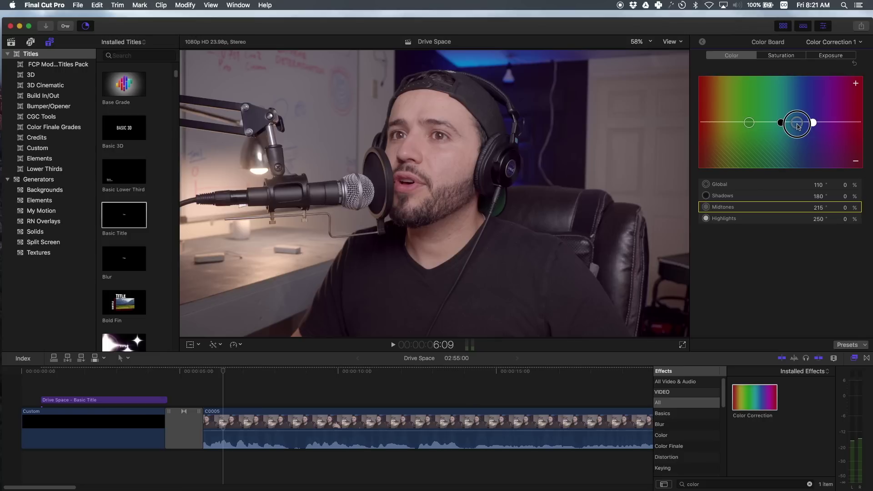
{"action": "left_click_drag", "start_coordinate": [799, 127], "coordinate": [799, 125]}
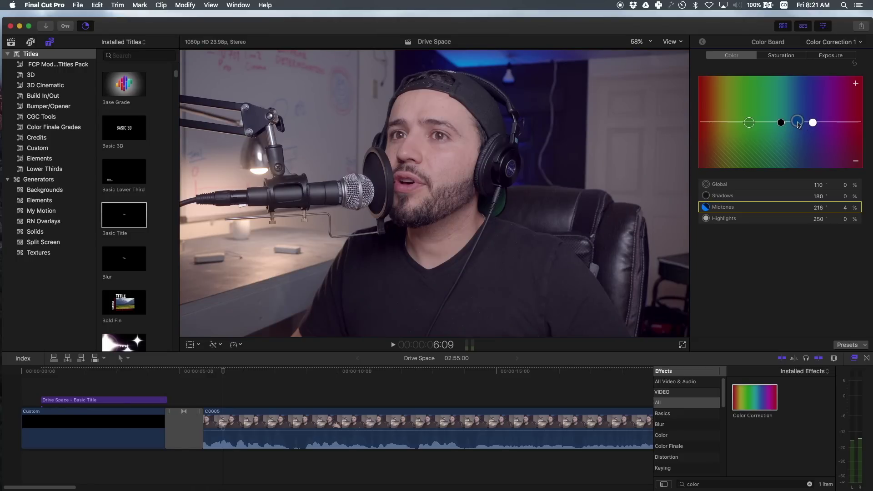
{"action": "left_click", "coordinate": [703, 43]}
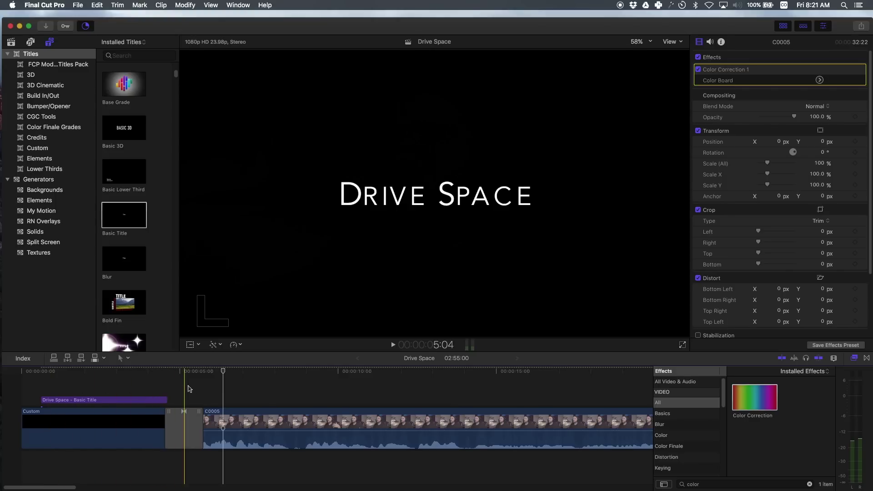
{"action": "left_click", "coordinate": [306, 390]}
{"action": "left_click", "coordinate": [318, 419]}
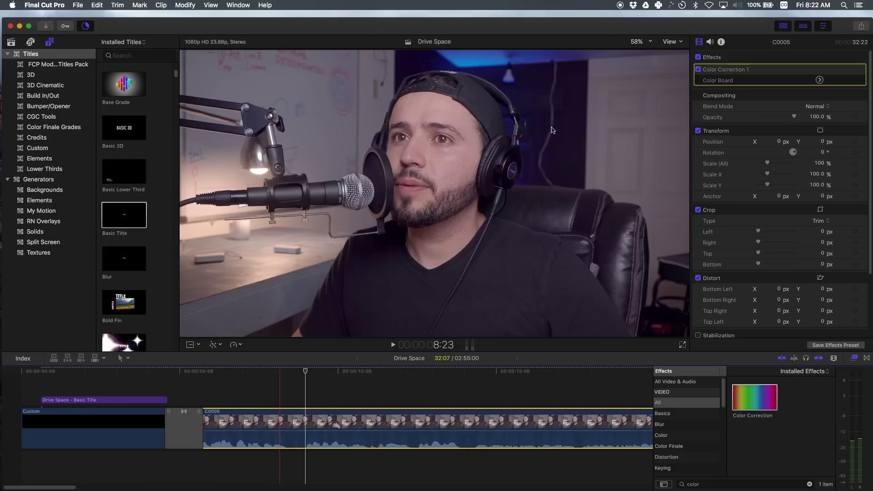
{"action": "left_click", "coordinate": [862, 27]}
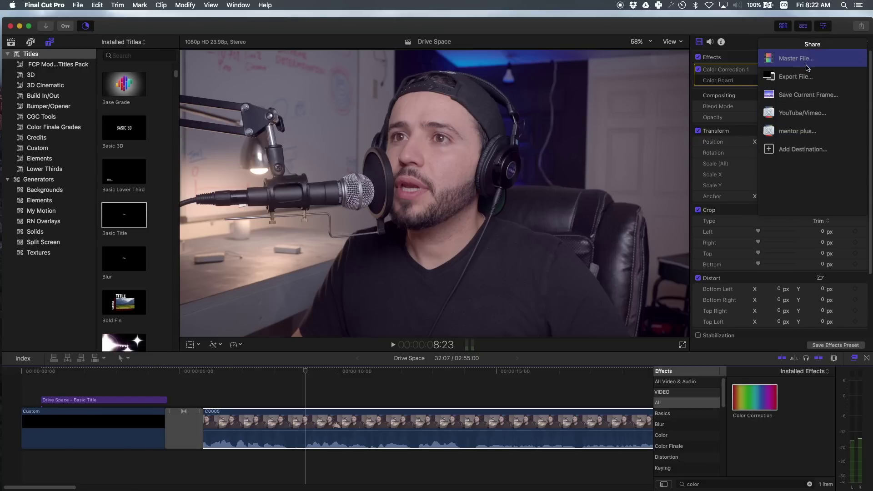
Add an Export File destination via Add Destination and close the Destinations window.
{"action": "left_click", "coordinate": [793, 152]}
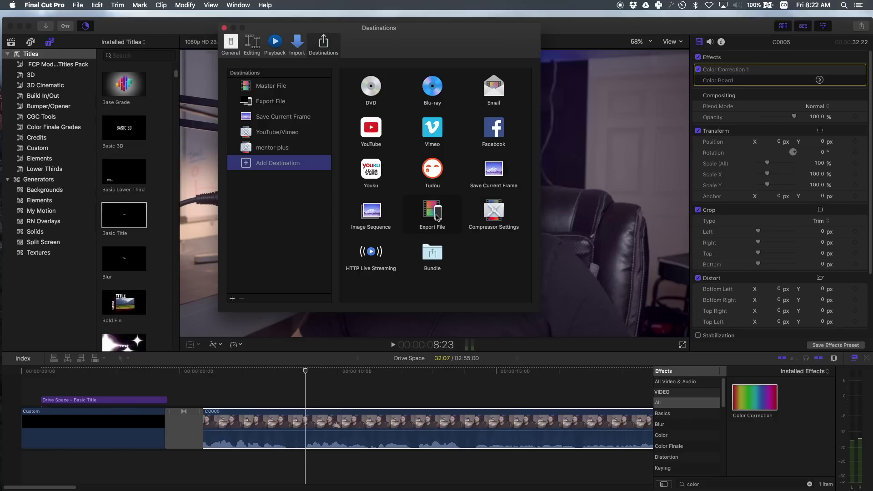
{"action": "left_click_drag", "start_coordinate": [435, 217], "coordinate": [291, 171]}
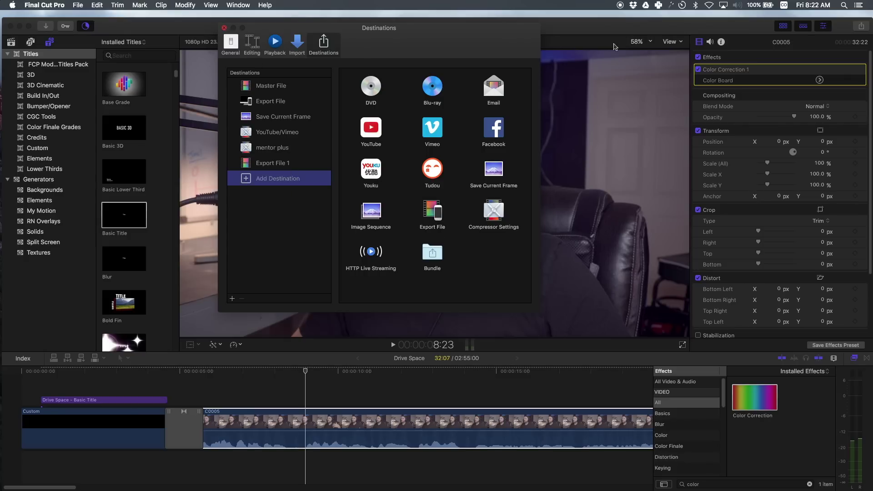
{"action": "key", "text": "super+w"}
Export the project through Export File 1 as a QuickTime movie named Drive Space.
{"action": "left_click", "coordinate": [861, 26]}
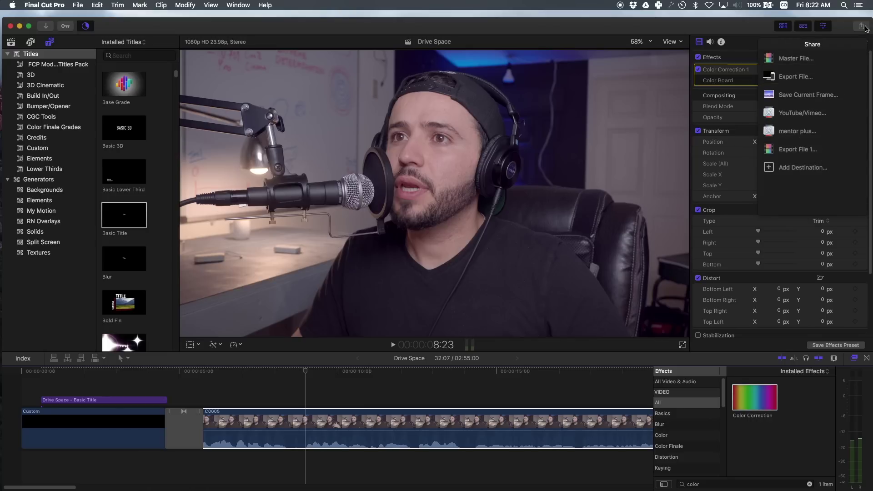
{"action": "left_click", "coordinate": [811, 156]}
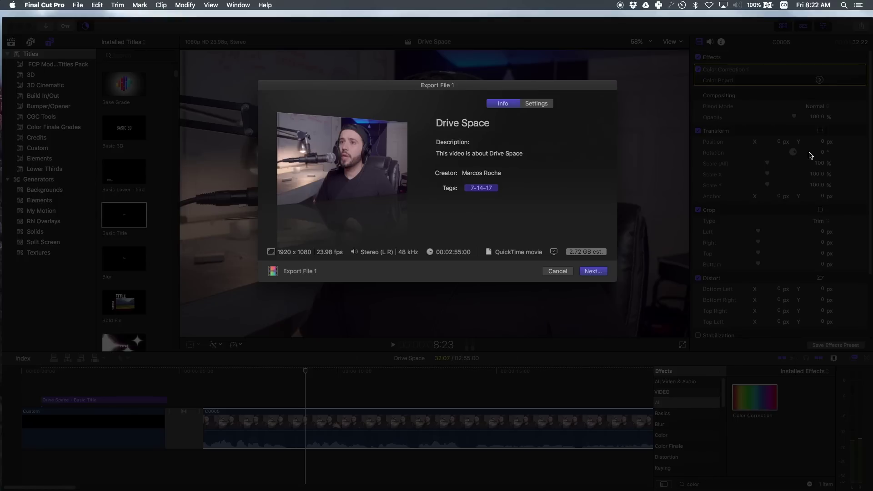
{"action": "left_click", "coordinate": [536, 104]}
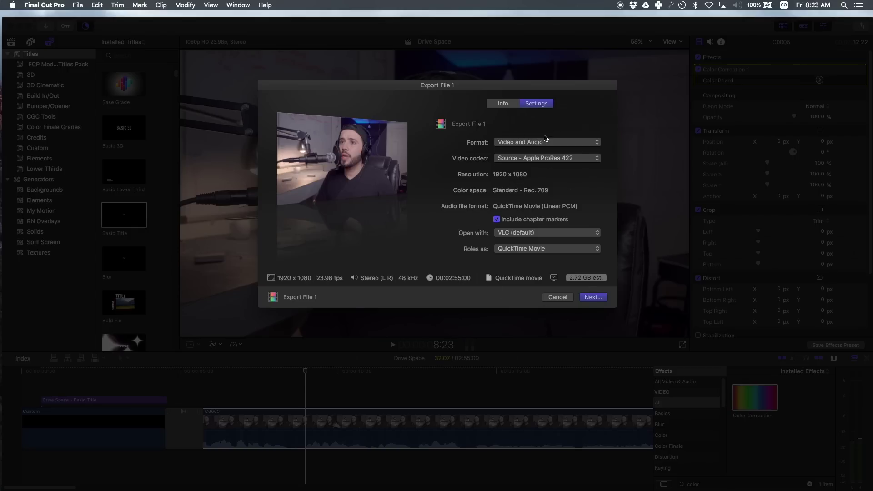
{"action": "left_click", "coordinate": [504, 104]}
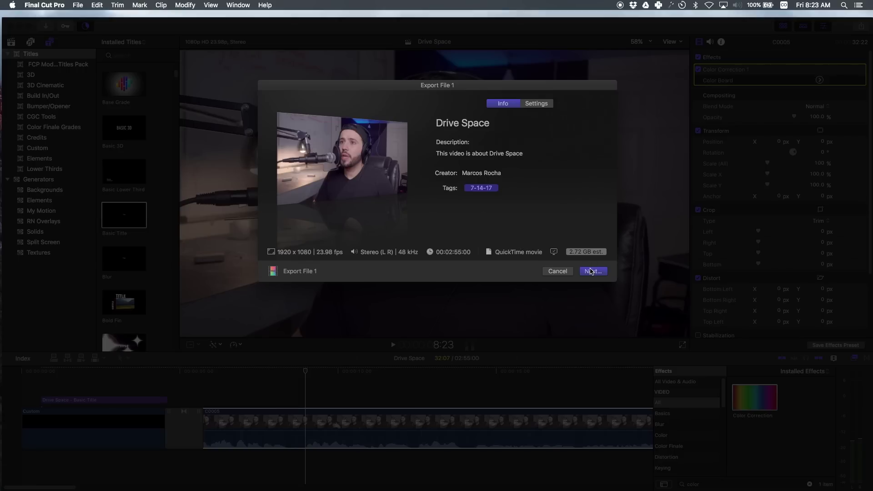
{"action": "left_click", "coordinate": [592, 271]}
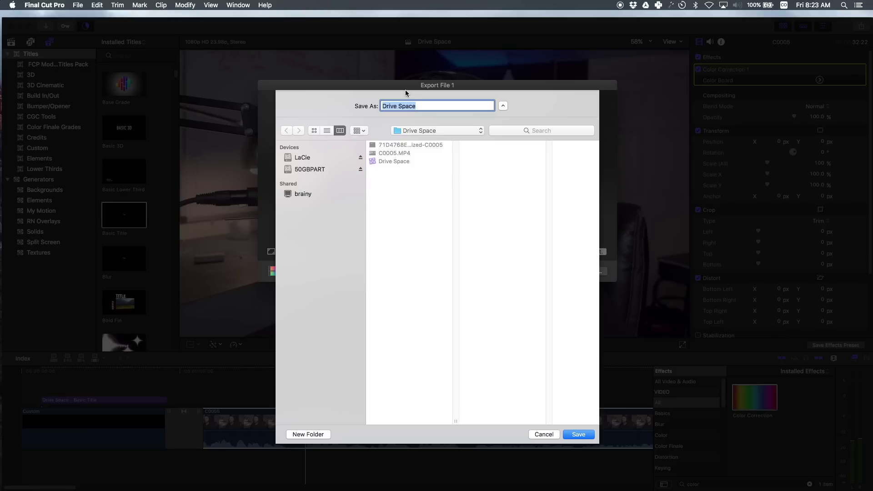
{"action": "left_click", "coordinate": [577, 434]}
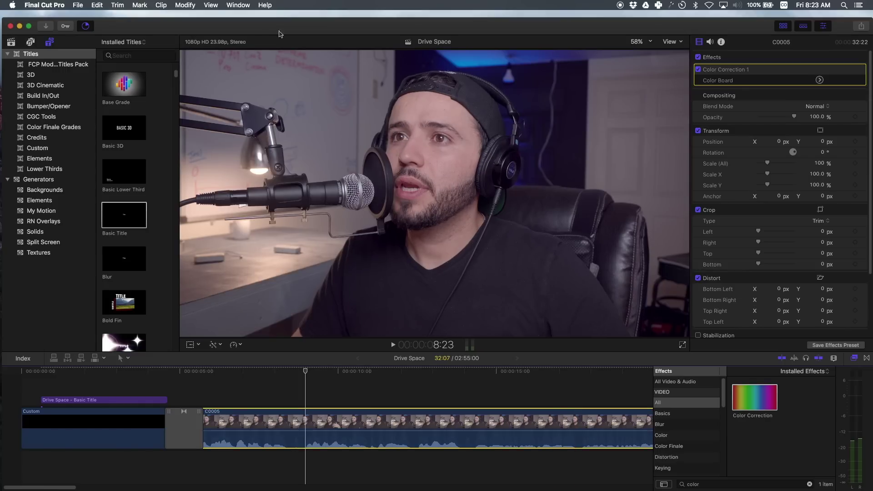
Check the export progress in Background Tasks, then hide browser and inspector to show the Rec. 709 Luma waveform.
{"action": "left_click", "coordinate": [86, 26]}
{"action": "left_click", "coordinate": [41, 58]}
{"action": "key", "text": "ctrl+super+1"}
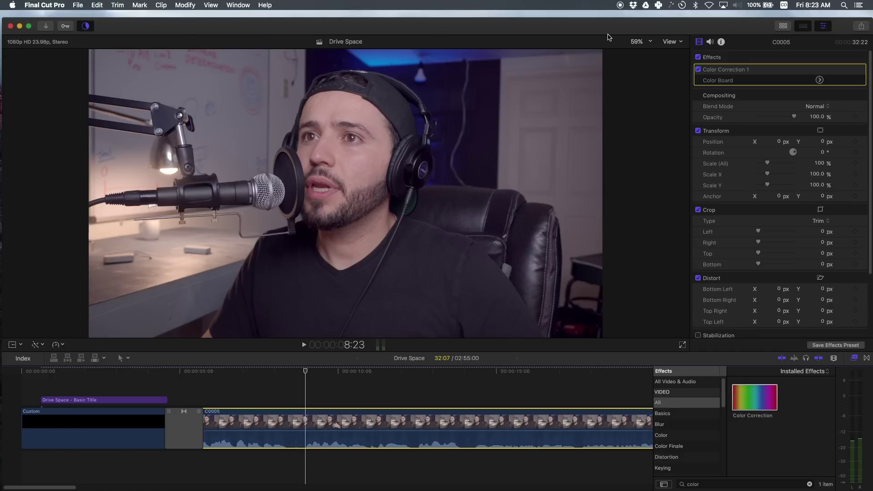
{"action": "key", "text": "super+4"}
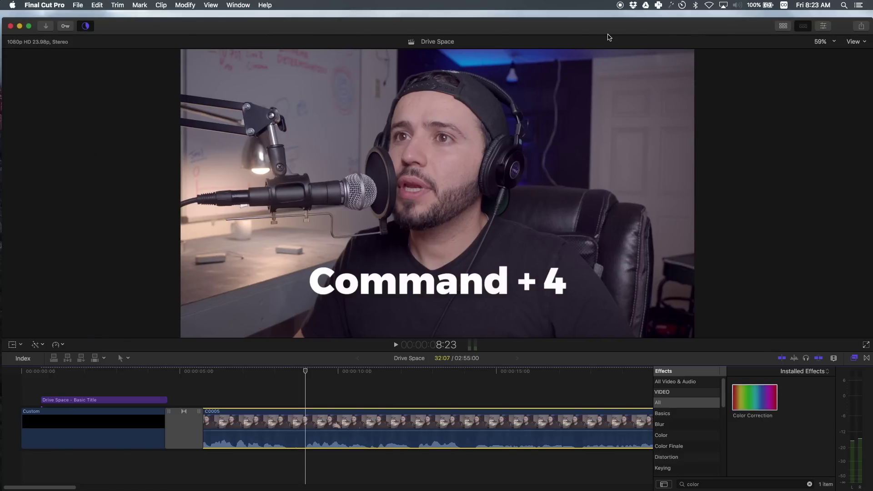
{"action": "key", "text": "super+7"}
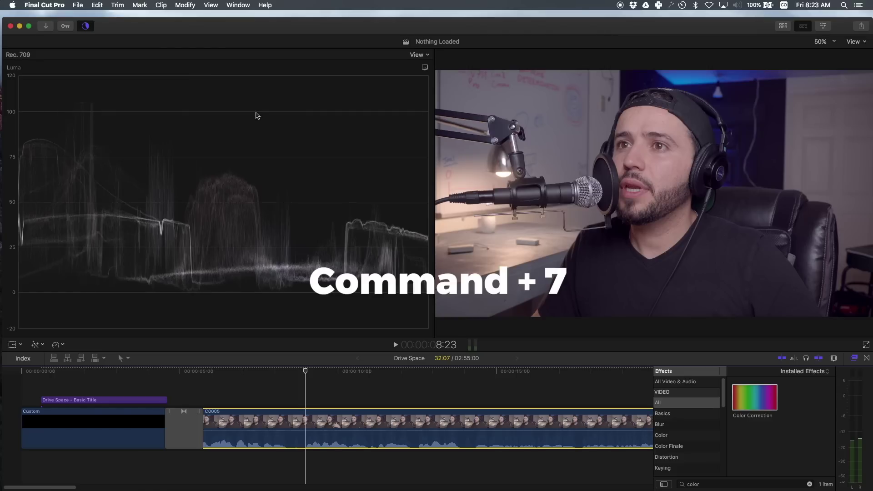